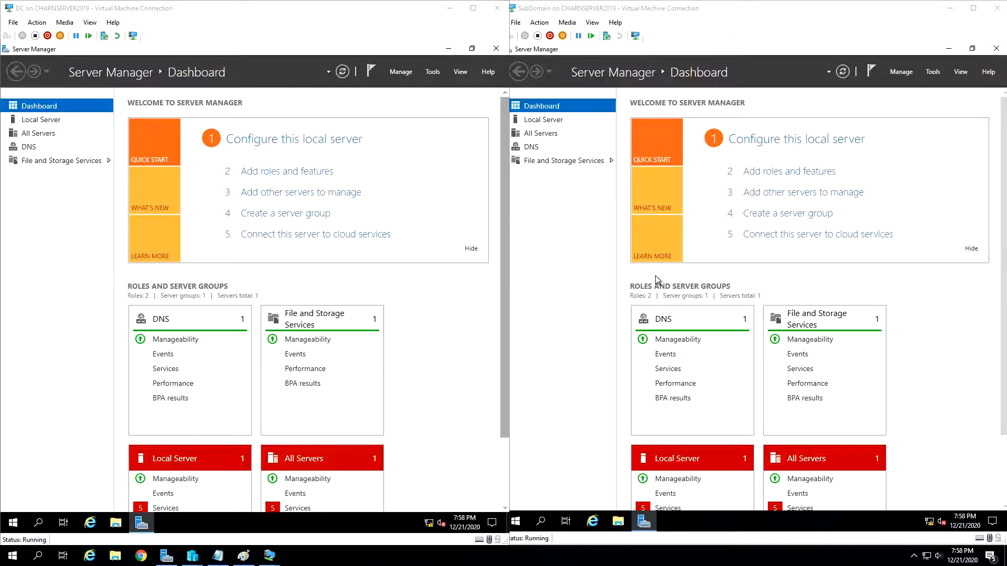
# - Switch to Paint to view the Active Directory forest diagram in AD.gif, and minimize it
pyautogui.click(244, 557)
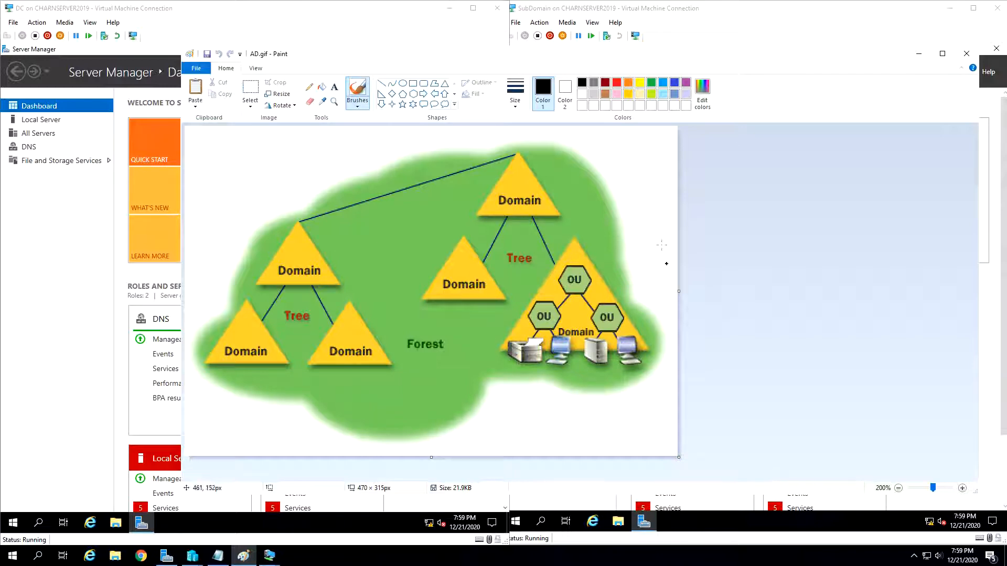
pyautogui.click(919, 54)
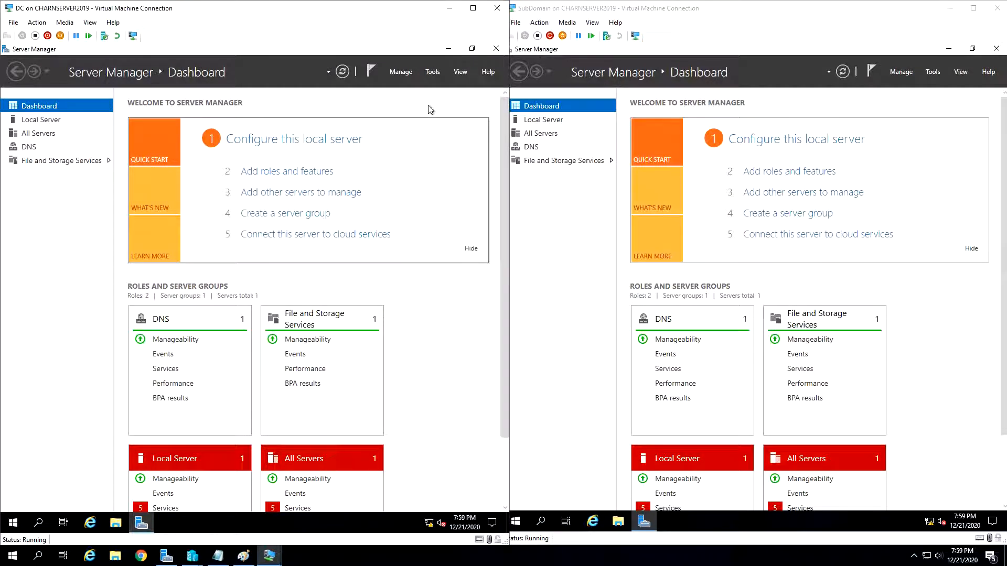
# - Start a role-based installation on the DC server and select Active Directory Domain Services with its required management features
pyautogui.click(400, 72)
pyautogui.click(418, 87)
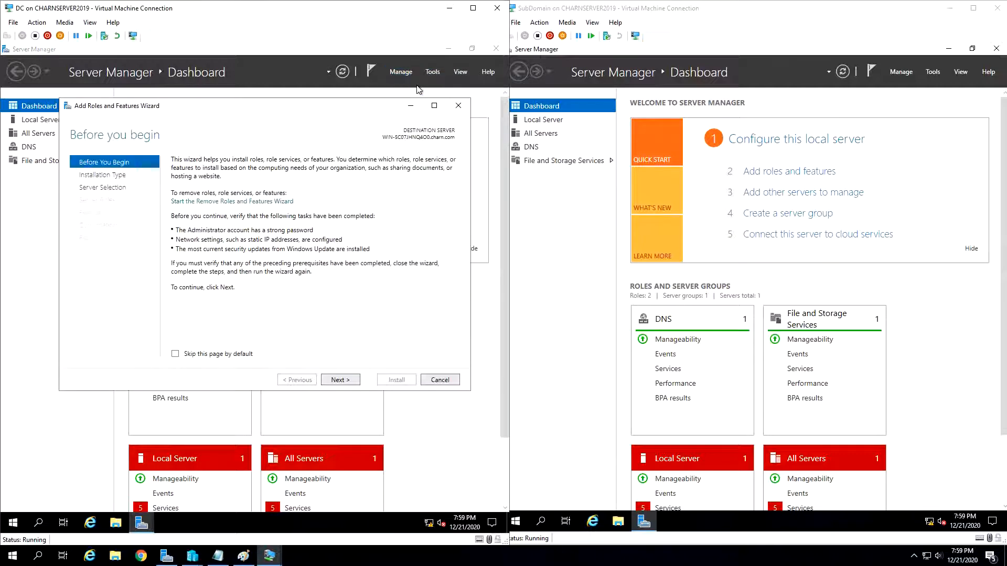
pyautogui.click(351, 380)
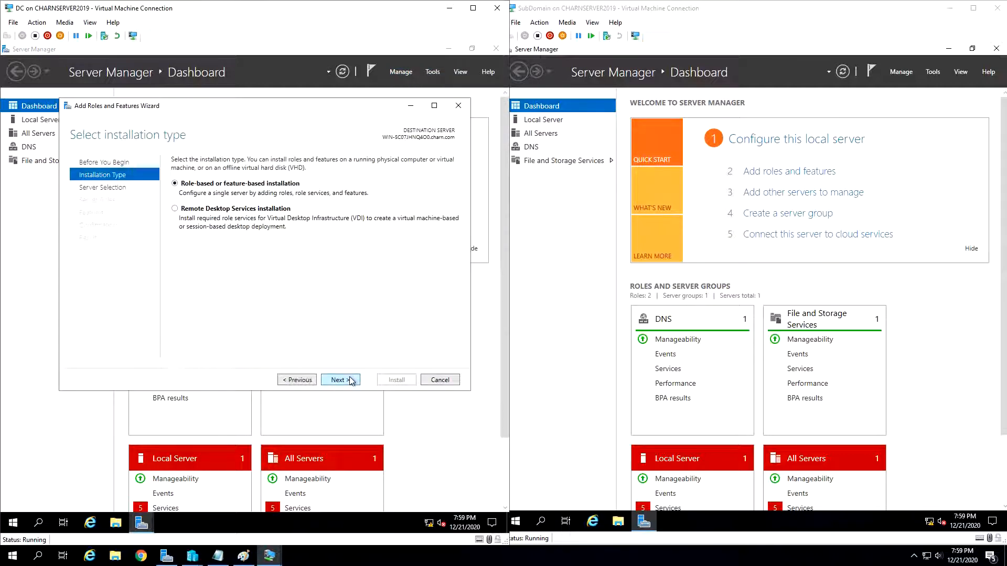
pyautogui.click(350, 380)
pyautogui.click(350, 381)
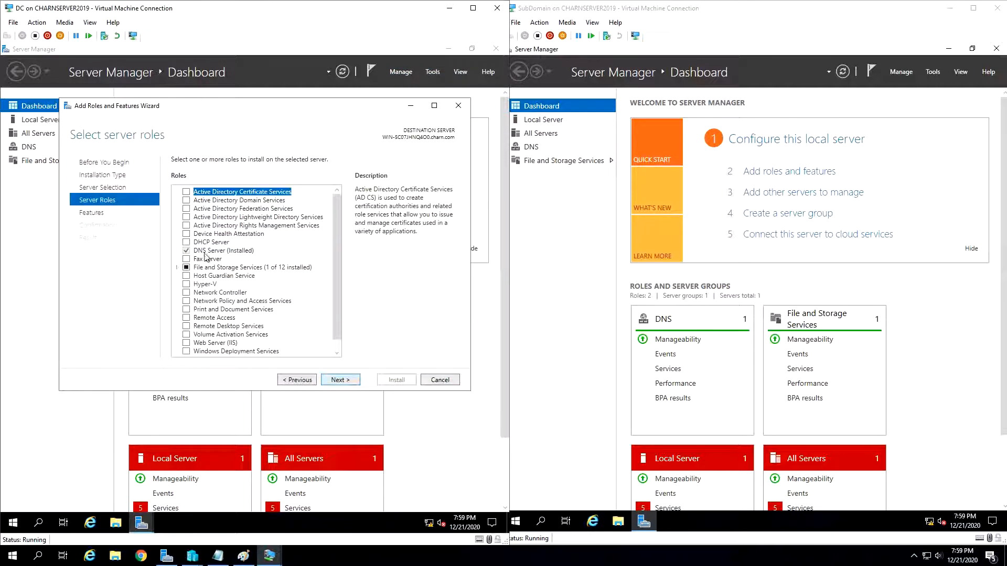
pyautogui.click(186, 200)
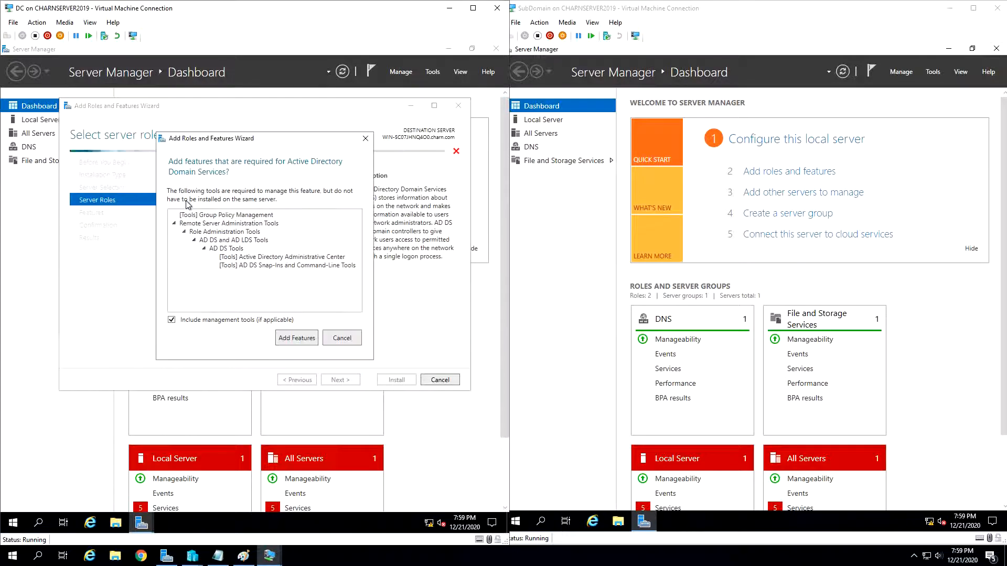
pyautogui.click(286, 335)
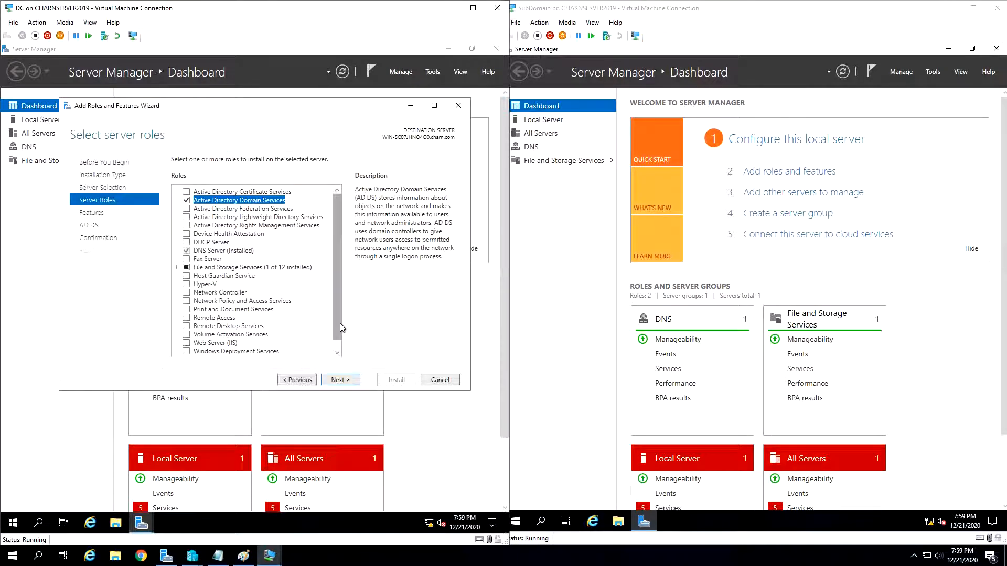
# - Accept the default features and install the Active Directory Domain Services role on the DC server
pyautogui.click(342, 381)
pyautogui.click(341, 380)
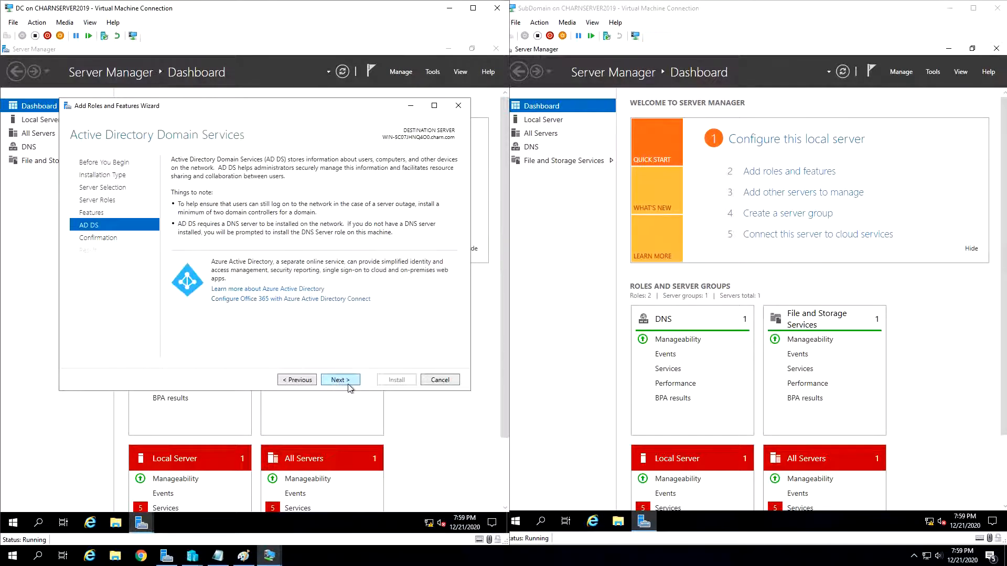
pyautogui.click(341, 381)
pyautogui.click(395, 380)
# - On the SubDomain server, start a role-based installation and select Active Directory Domain Services with its required features
pyautogui.click(938, 58)
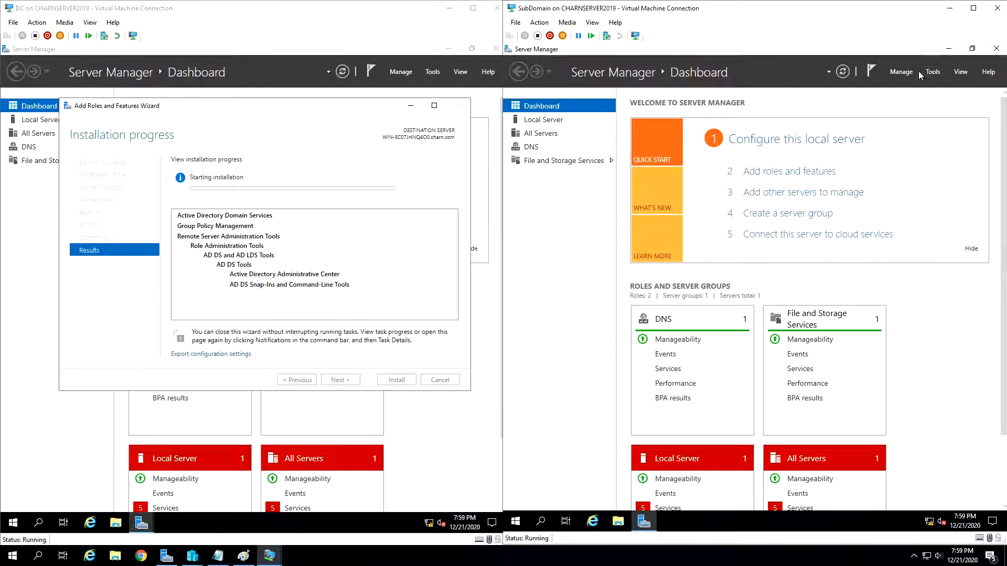
pyautogui.click(904, 77)
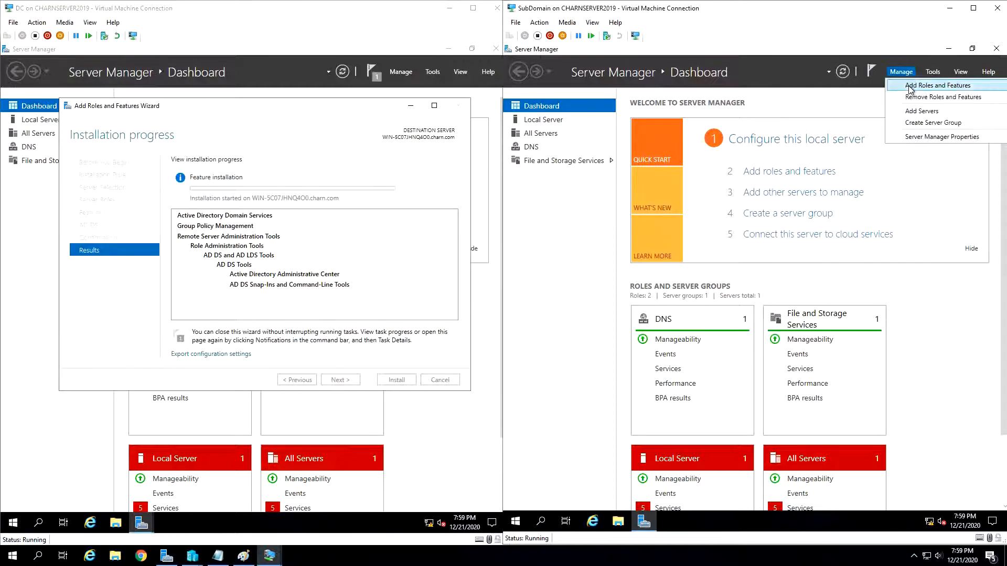
pyautogui.click(910, 86)
pyautogui.click(814, 353)
pyautogui.click(814, 352)
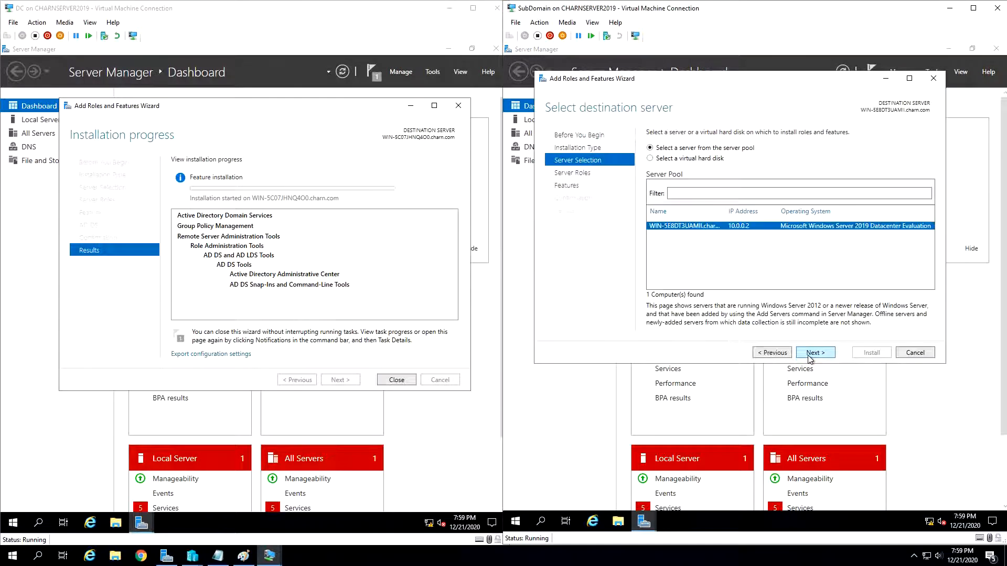
pyautogui.click(814, 353)
pyautogui.click(681, 173)
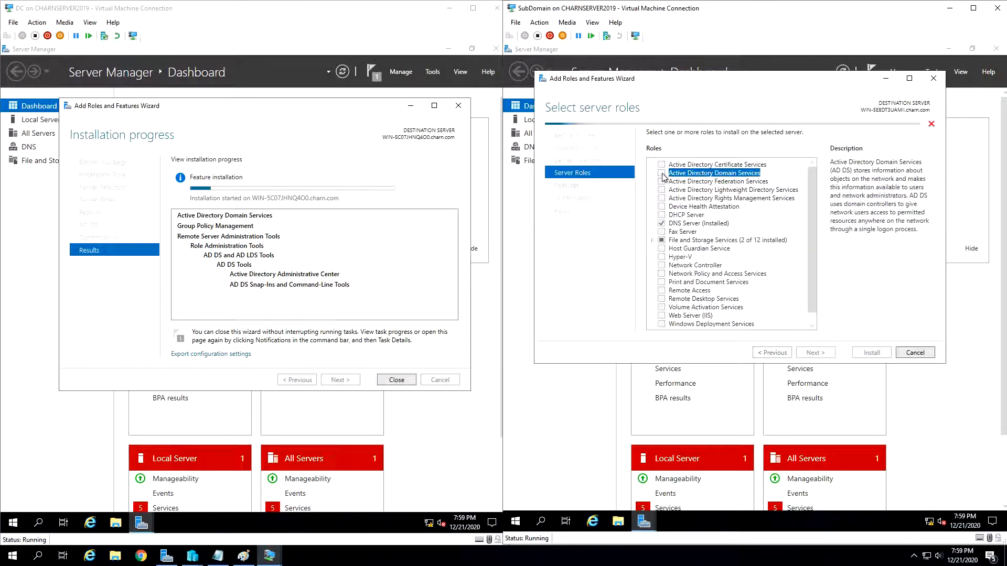
pyautogui.click(769, 315)
# - Install Active Directory Domain Services on the SubDomain server with default features, and close the finished wizards on both servers
pyautogui.click(824, 355)
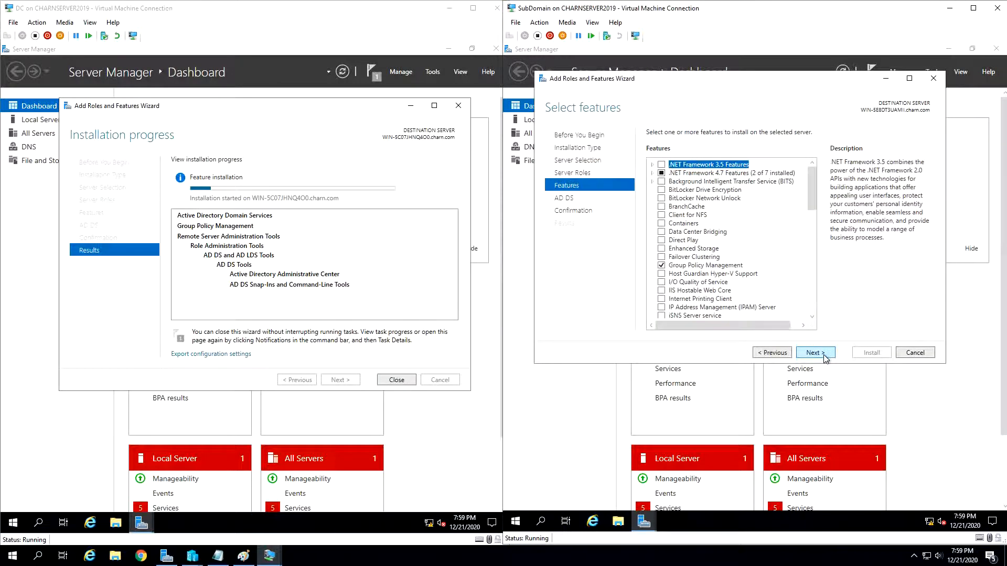
pyautogui.click(823, 354)
pyautogui.click(823, 355)
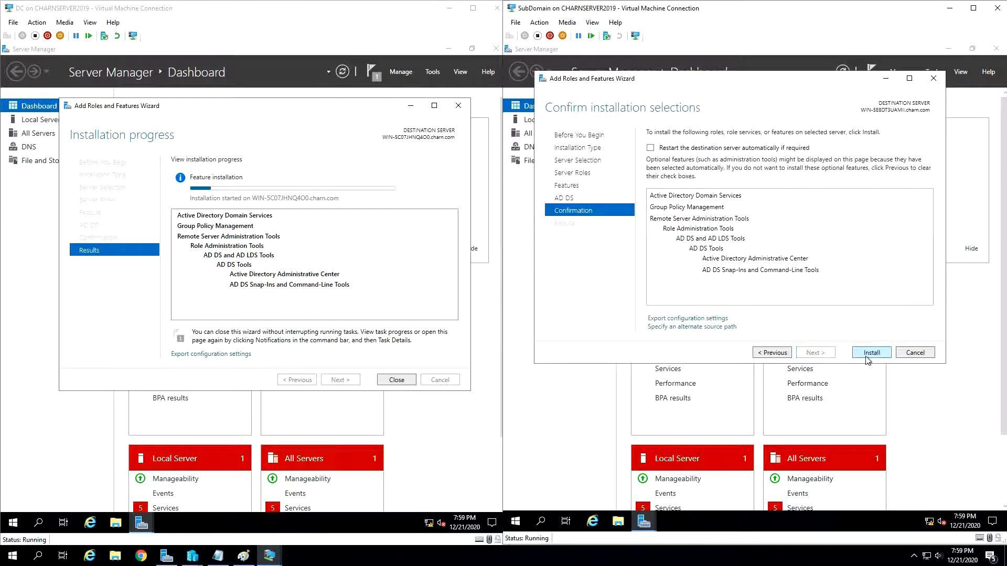
pyautogui.click(867, 353)
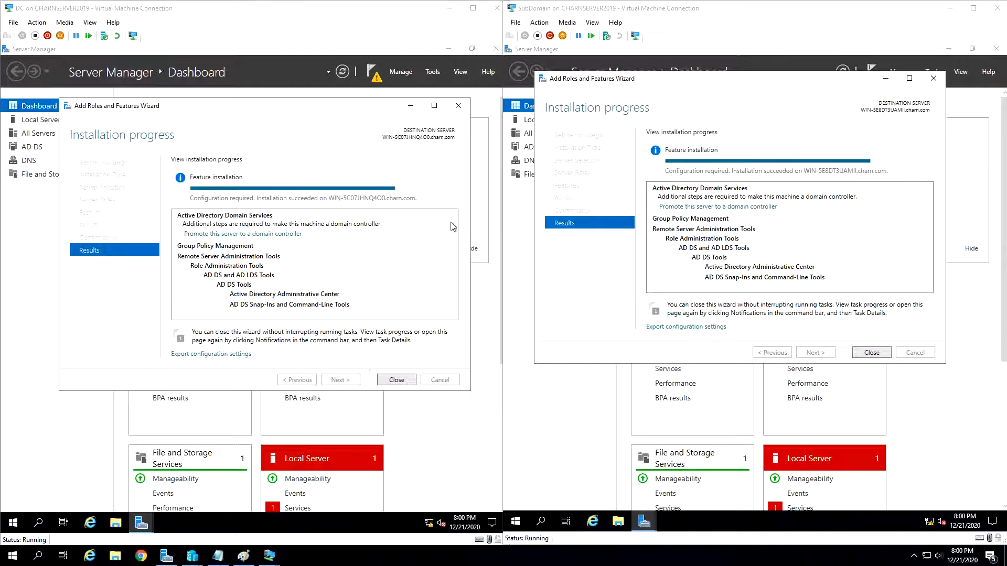
pyautogui.click(398, 380)
pyautogui.click(872, 353)
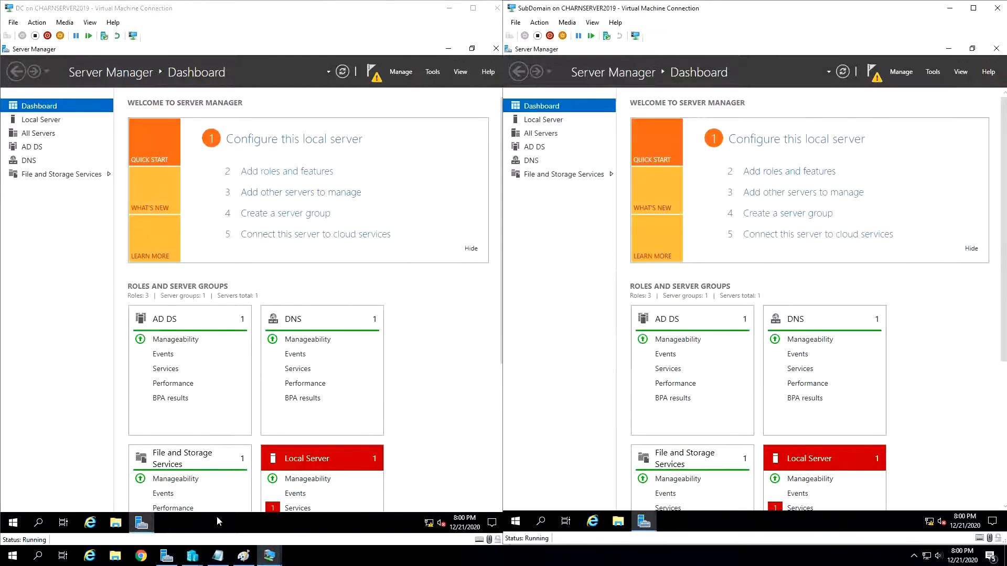
# - Open the IPv4 properties of the DC server's Ethernet adapter to check its IP and DNS addresses
pyautogui.rightClick(428, 523)
pyautogui.click(447, 510)
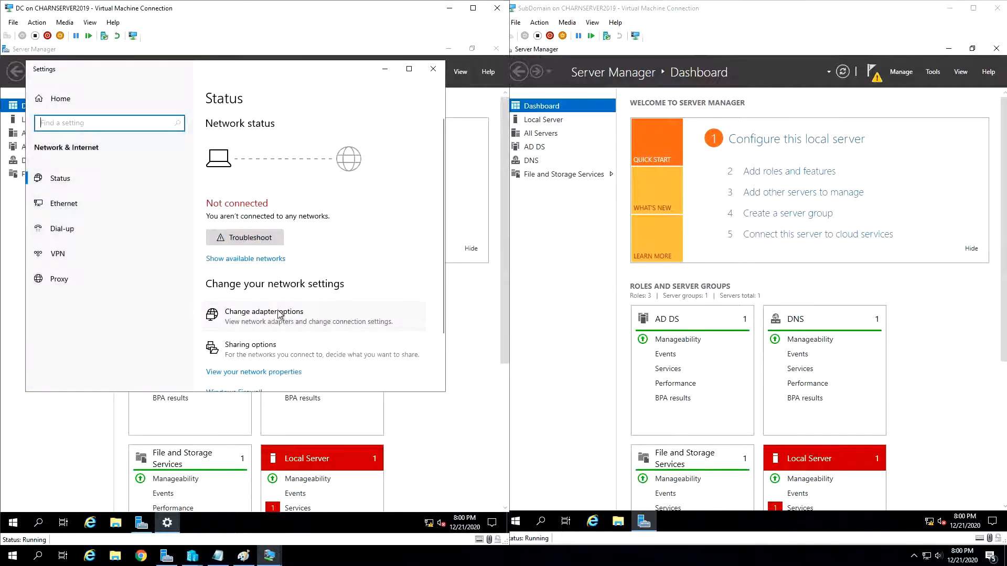
pyautogui.click(279, 314)
pyautogui.rightClick(149, 202)
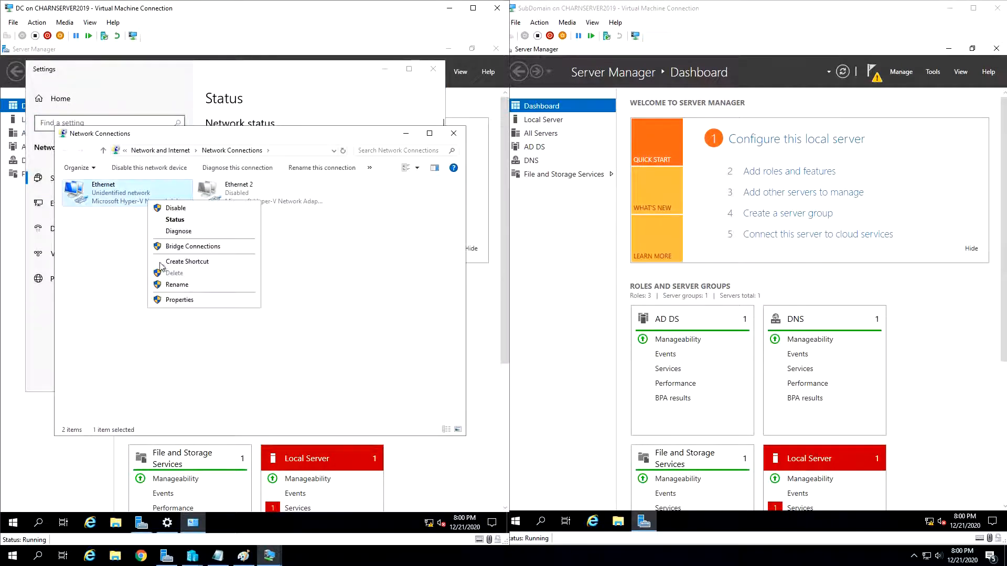
pyautogui.click(179, 300)
pyautogui.doubleClick(145, 288)
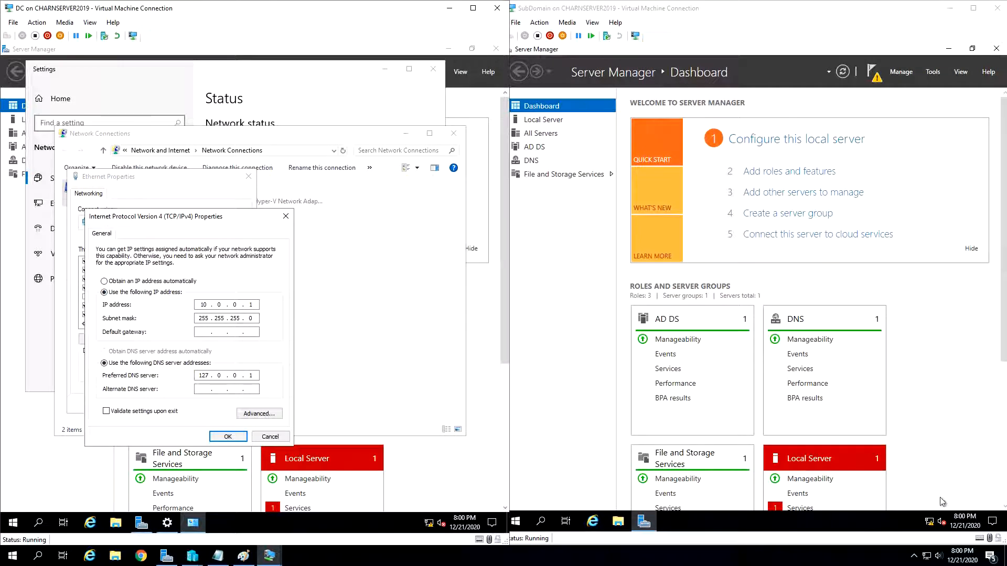
# - Open the IPv4 properties of the SubDomain server's Ethernet adapter to compare its addresses with the DC server's
pyautogui.click(936, 521)
pyautogui.rightClick(936, 521)
pyautogui.click(923, 500)
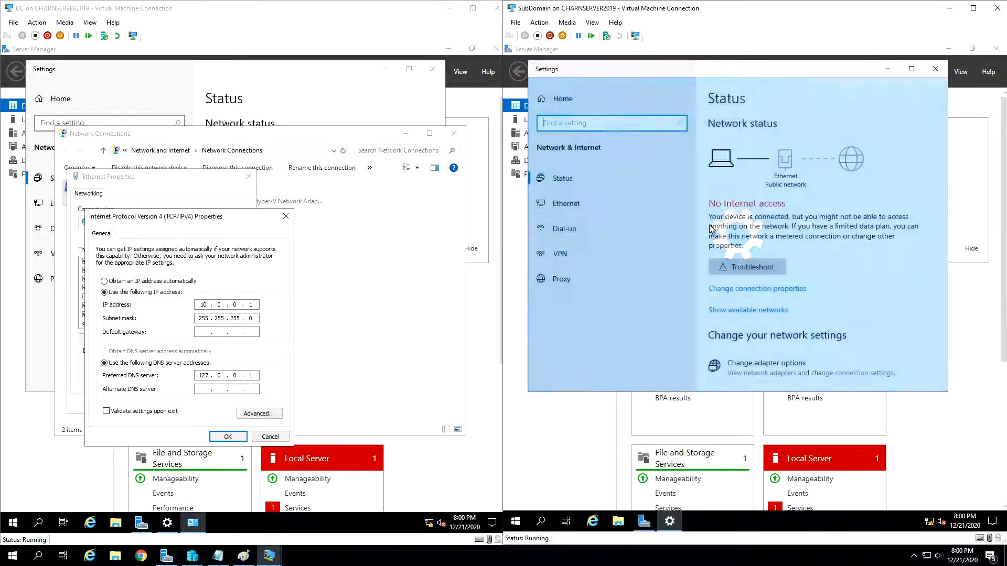
pyautogui.click(767, 364)
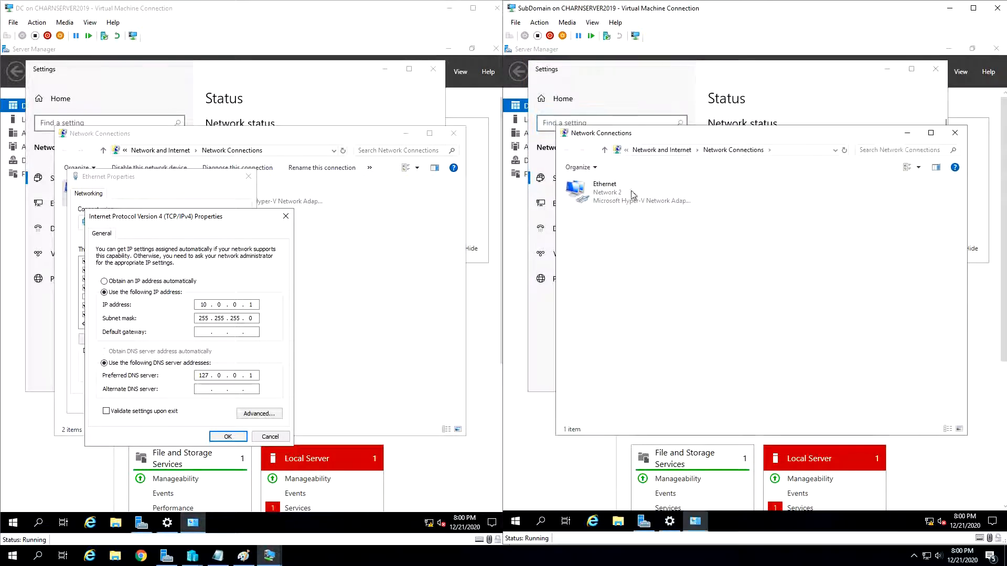
pyautogui.rightClick(624, 209)
pyautogui.click(642, 283)
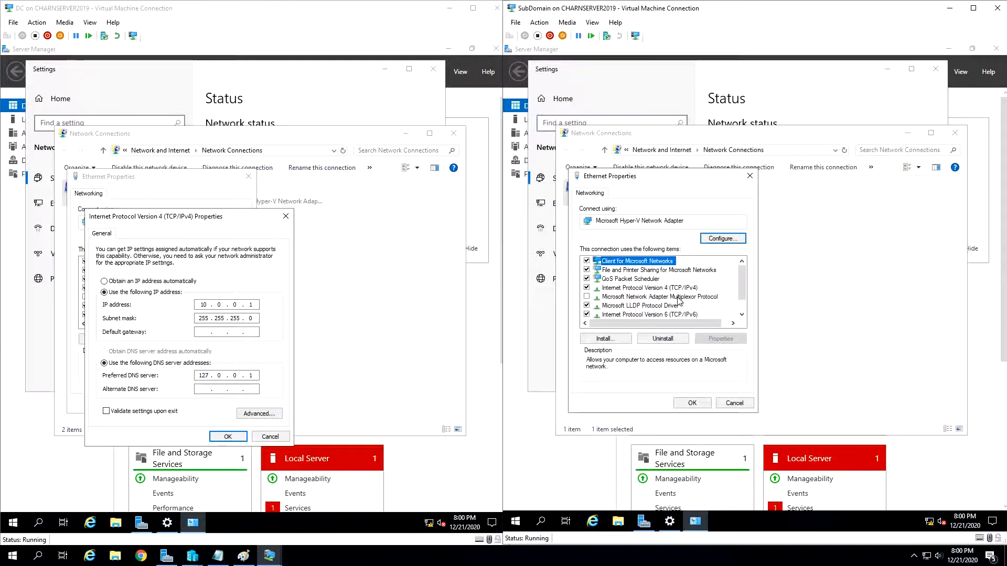
pyautogui.click(654, 287)
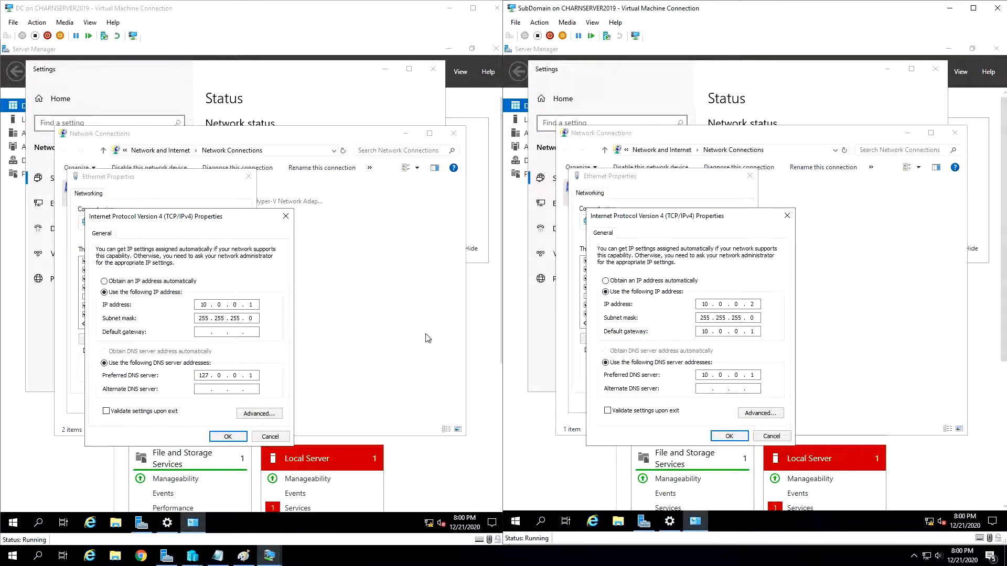
# - Accept the existing IPv4 settings on both servers and close their adapter properties, Network Connections and Settings windows
pyautogui.click(729, 436)
pyautogui.click(228, 436)
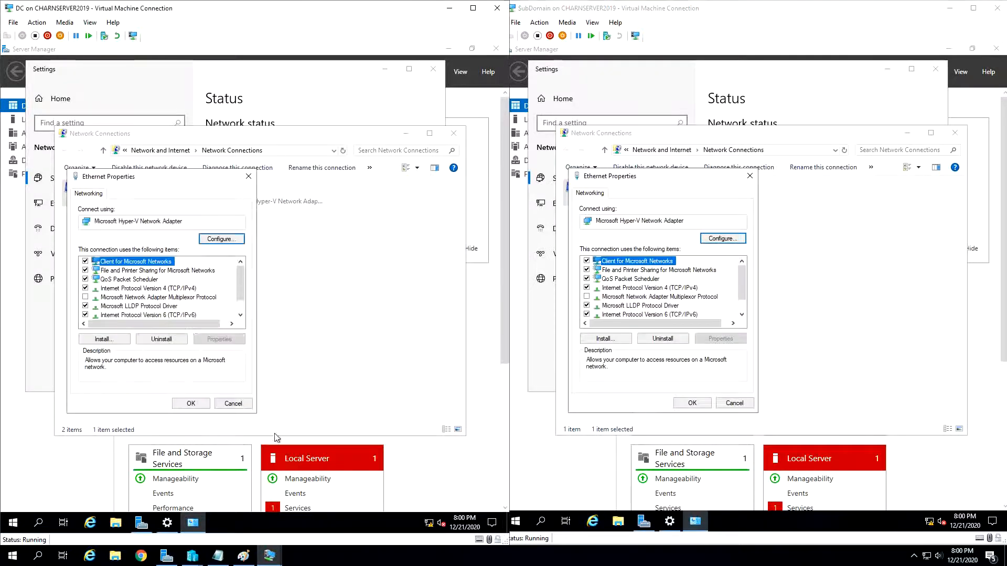
pyautogui.click(191, 403)
pyautogui.click(692, 402)
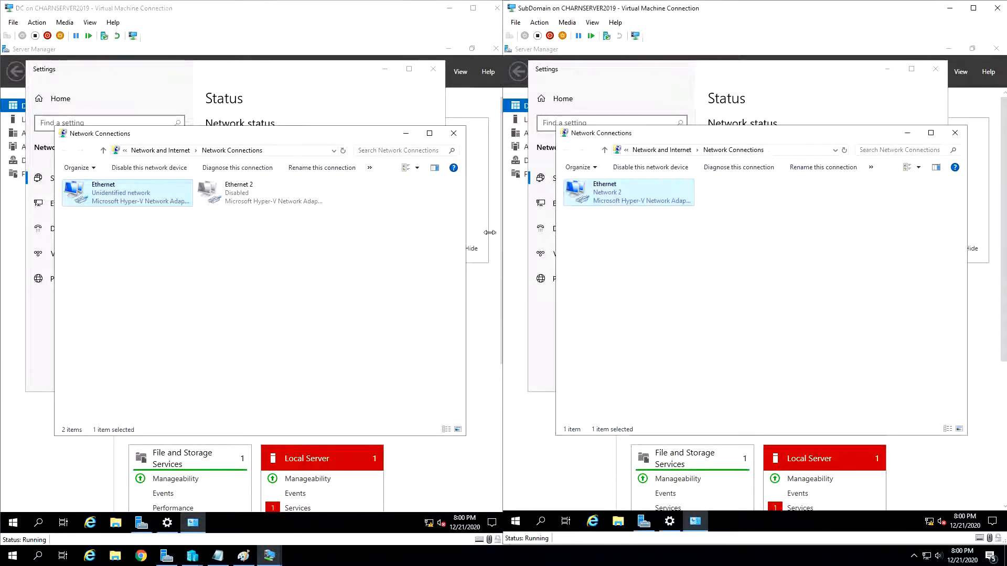
pyautogui.click(444, 137)
pyautogui.click(958, 135)
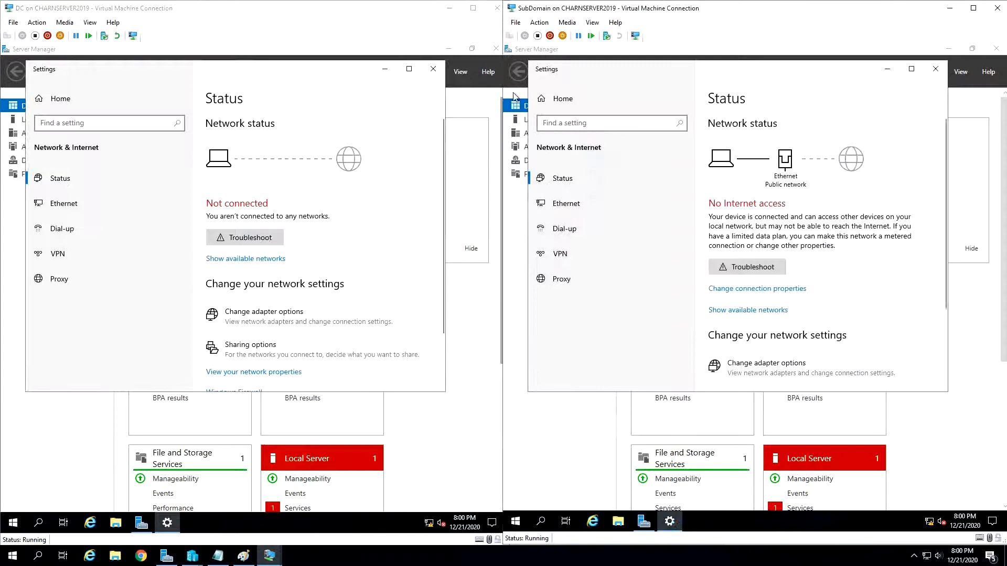
pyautogui.click(433, 69)
pyautogui.click(935, 69)
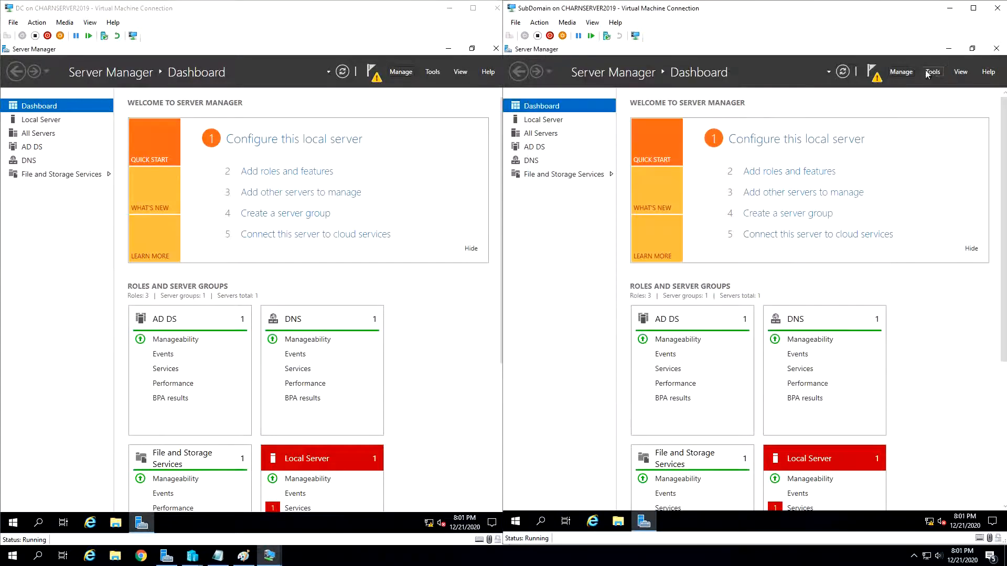
# - Start promoting the DC server to a domain controller, adding a new forest with root domain name charn.com
pyautogui.click(375, 75)
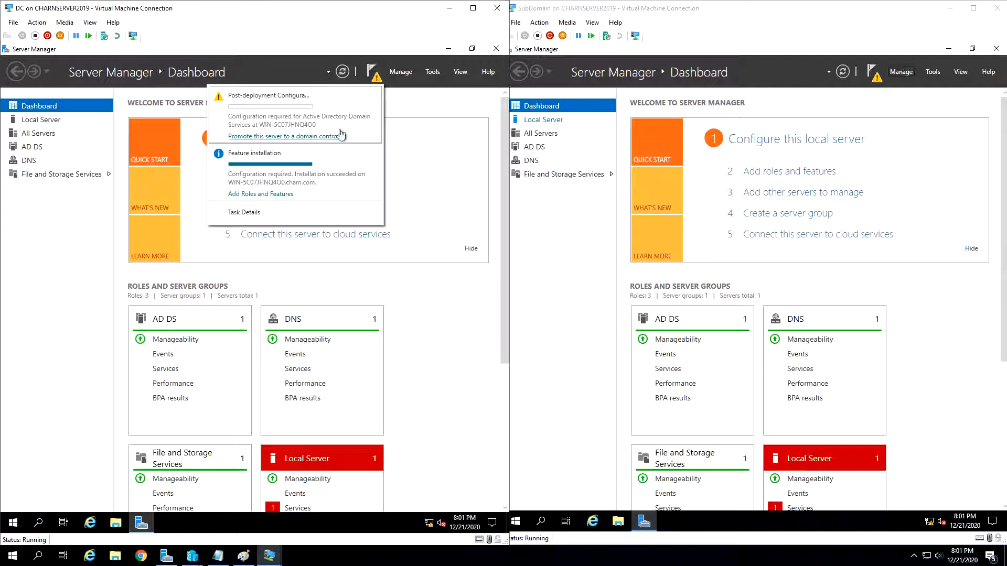
pyautogui.click(293, 138)
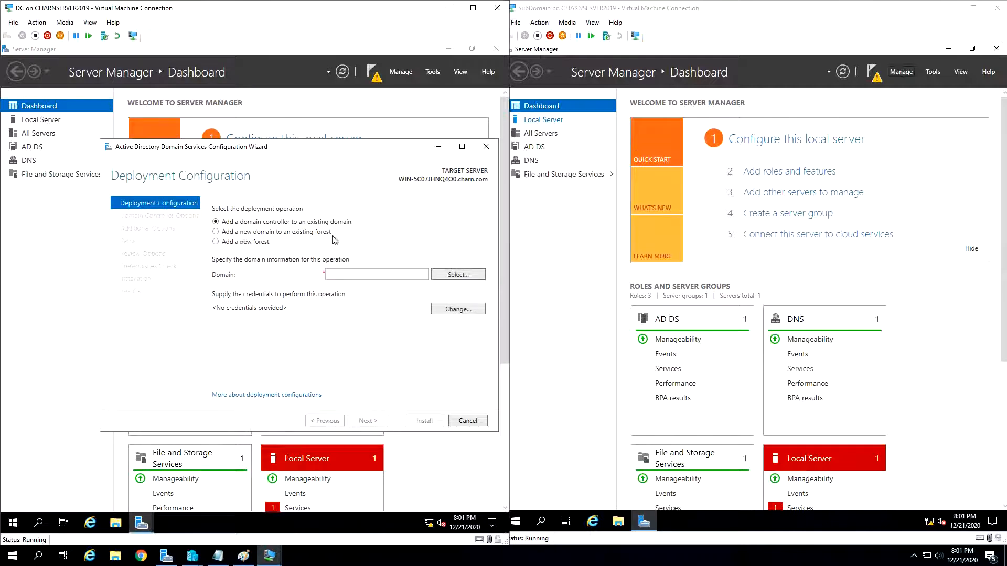
pyautogui.click(245, 242)
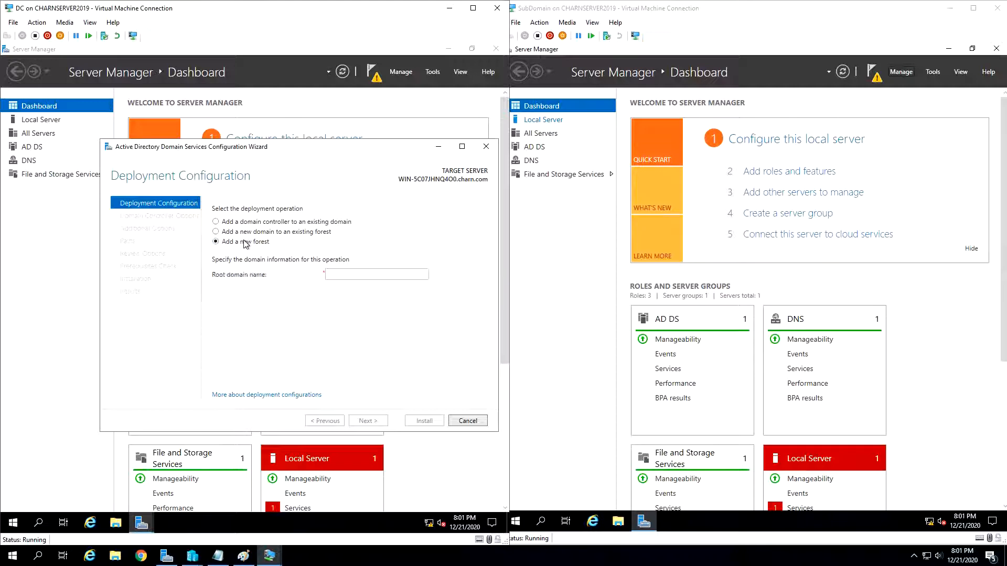
pyautogui.click(347, 276)
pyautogui.write('charn.com')
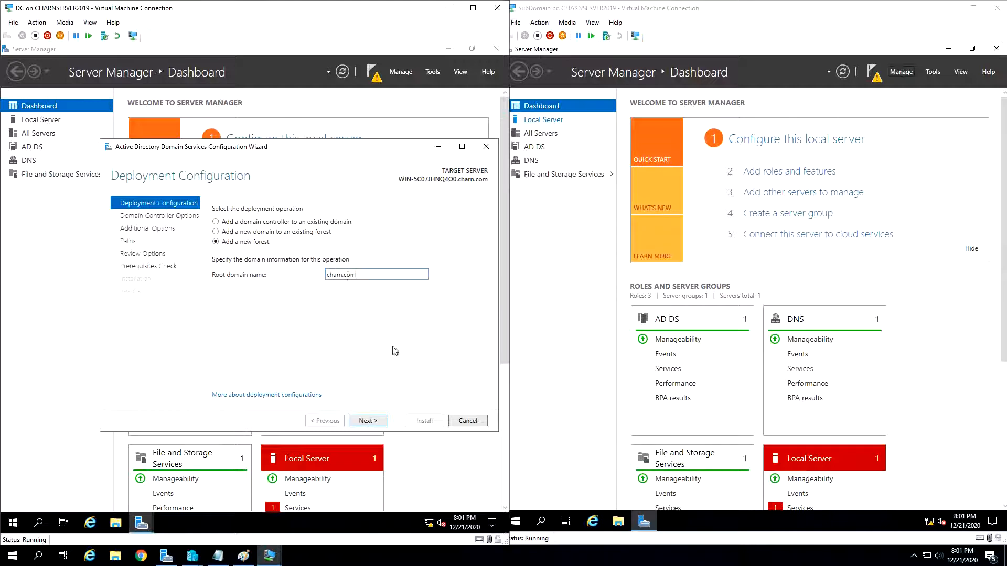
pyautogui.click(368, 421)
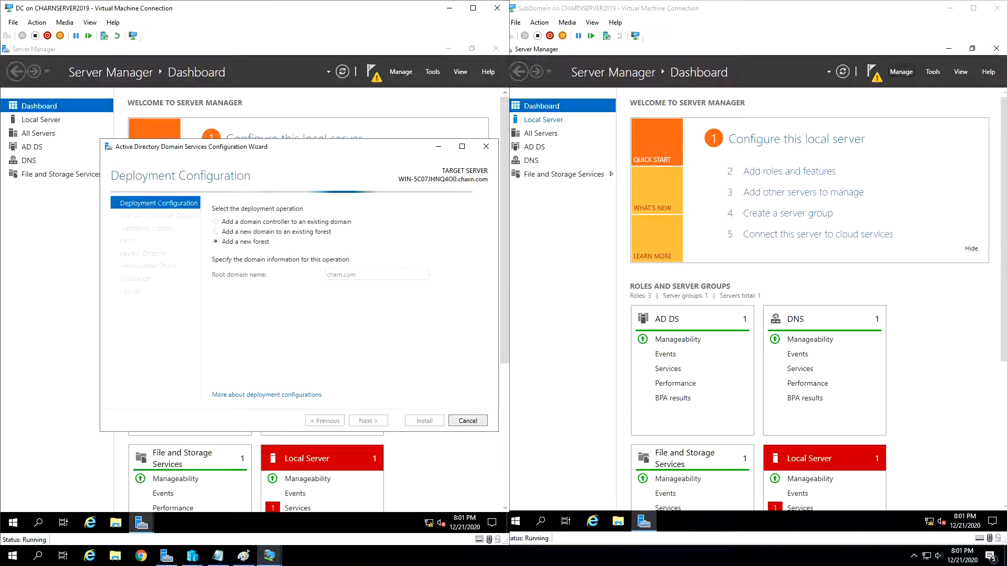
# - Enter and confirm the Directory Services Restore Mode password, keep the default domain controller options, and continue to the DNS options
pyautogui.click(409, 308)
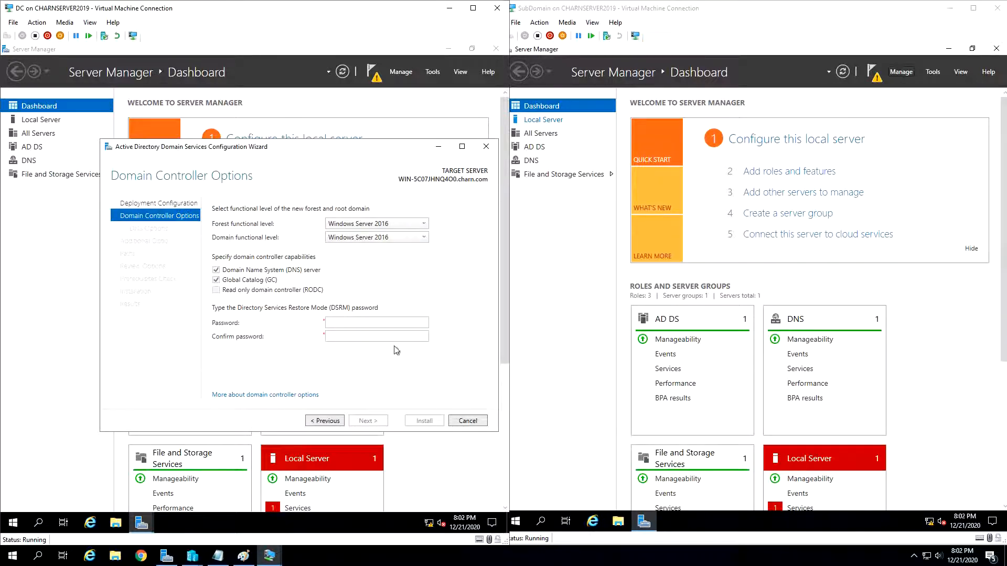
pyautogui.click(387, 324)
pyautogui.write('•••')
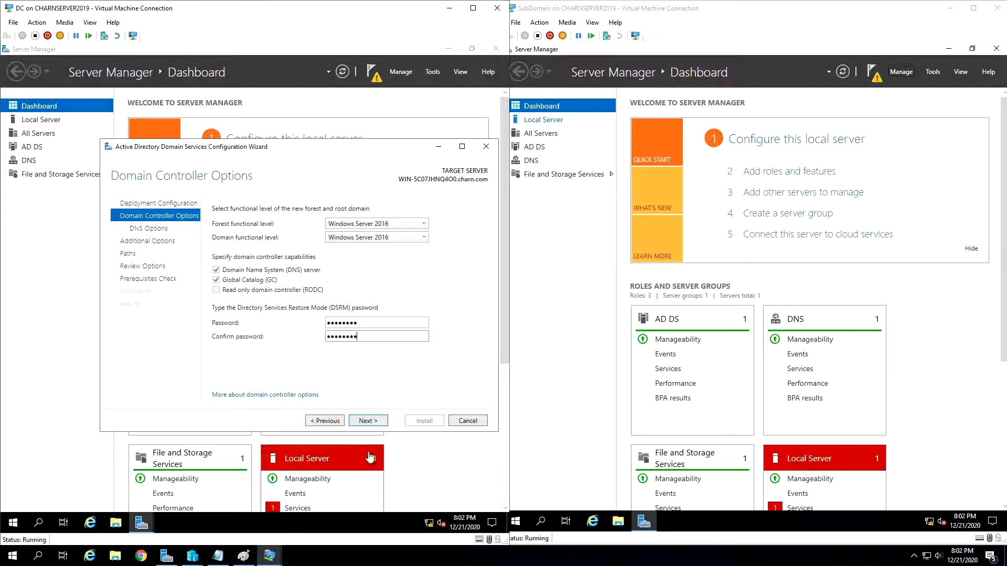
pyautogui.click(368, 422)
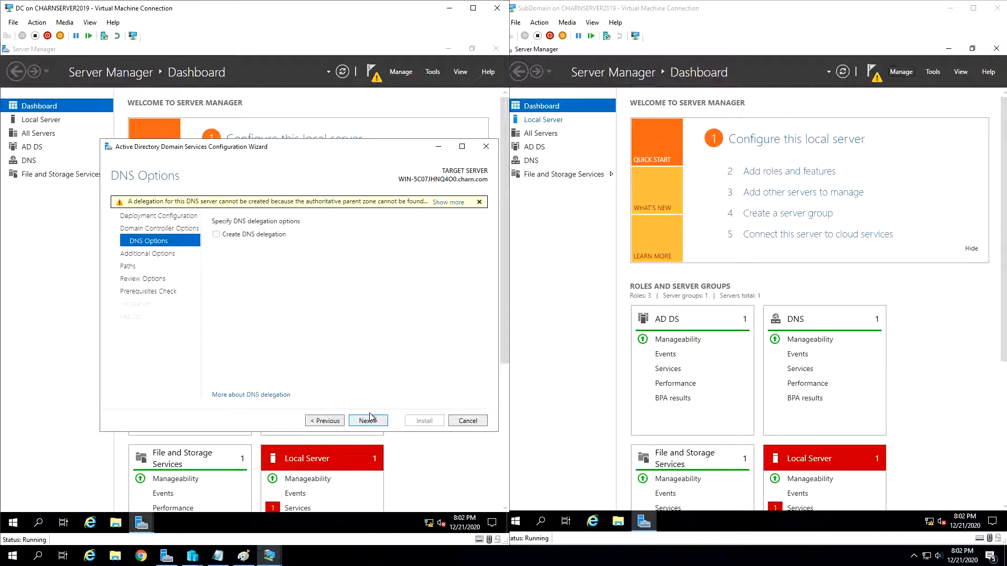
# - Keep the default DNS options, NetBIOS domain name CHARN and paths for the DC server, and install the domain controller role
pyautogui.click(370, 418)
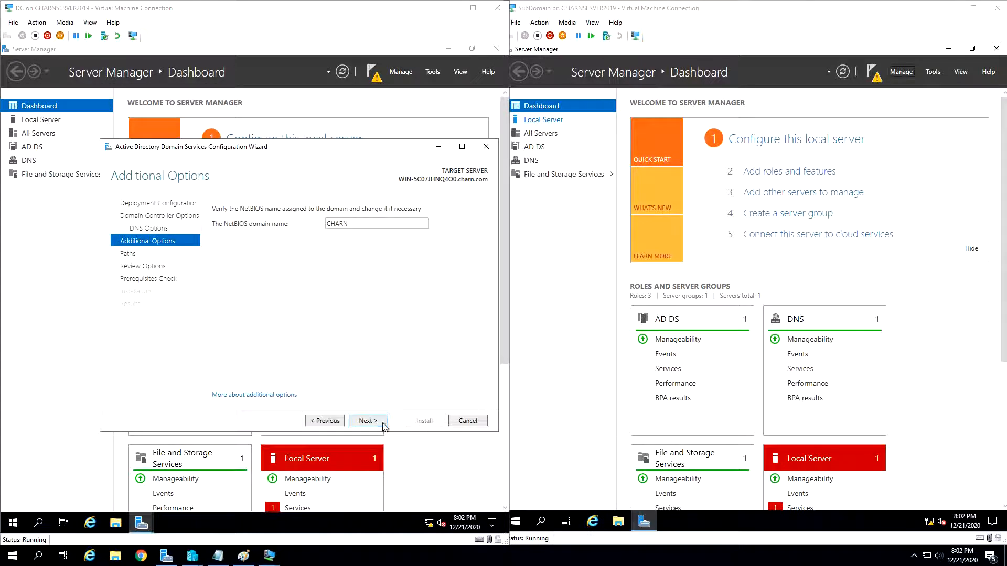
pyautogui.click(383, 422)
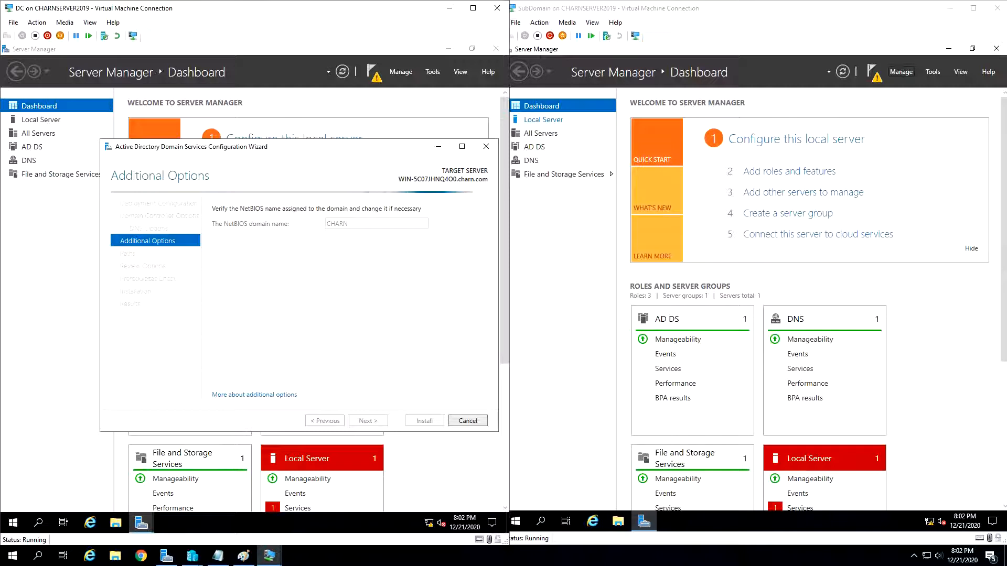
pyautogui.click(384, 425)
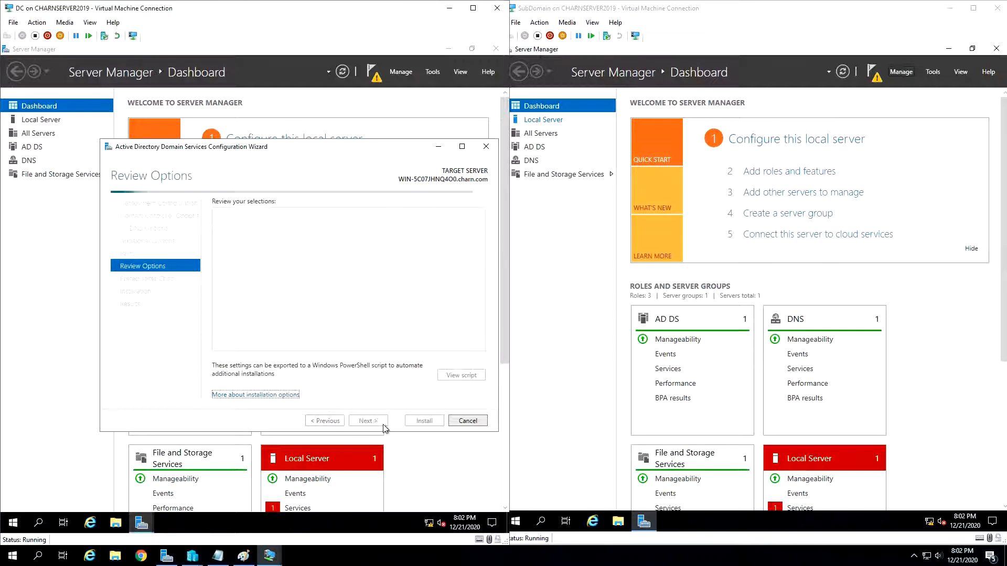
pyautogui.click(384, 425)
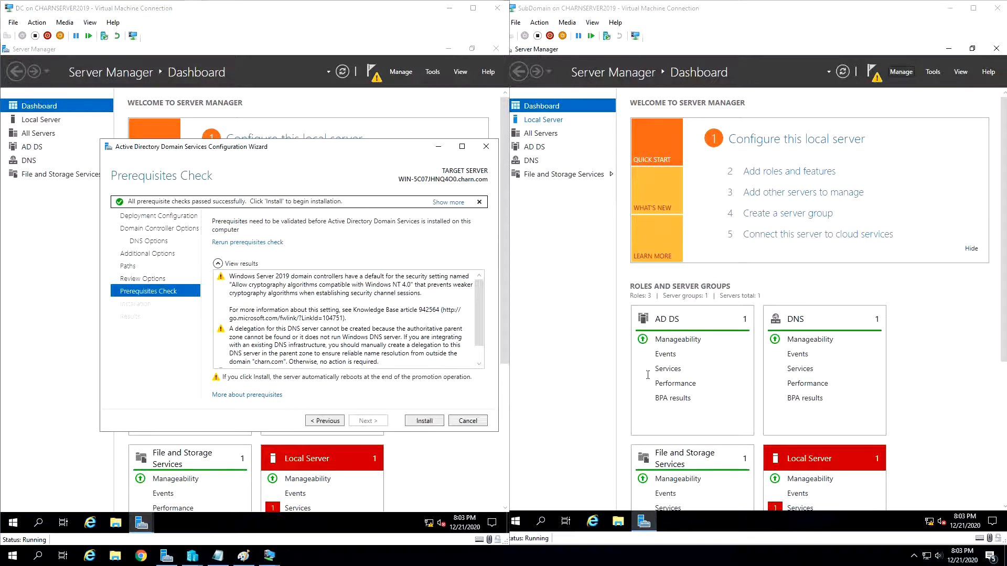
pyautogui.click(435, 424)
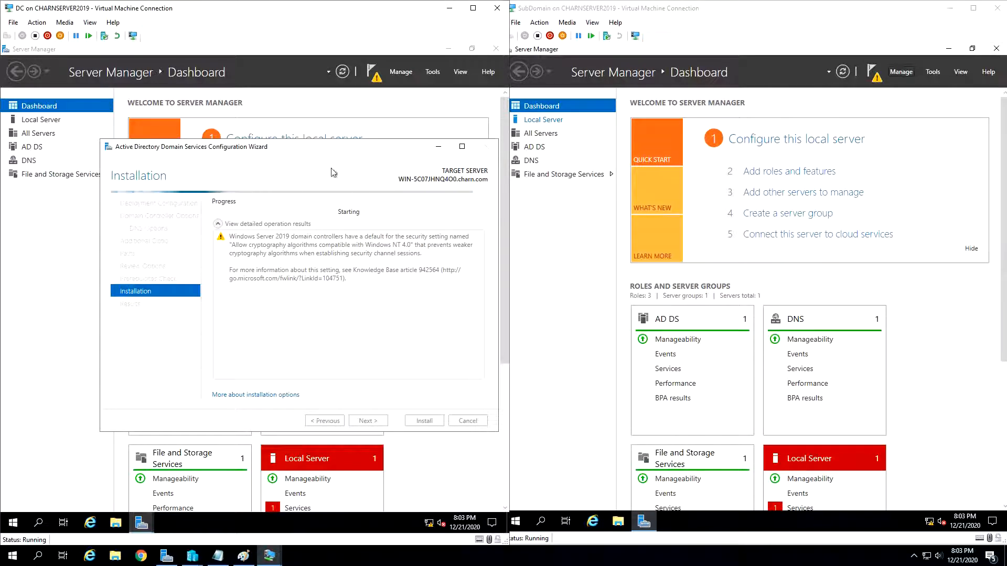
# - Dismiss the DC server's sign-out notice to let it restart, and close the Windows Admin Center message after restarting
pyautogui.click(876, 75)
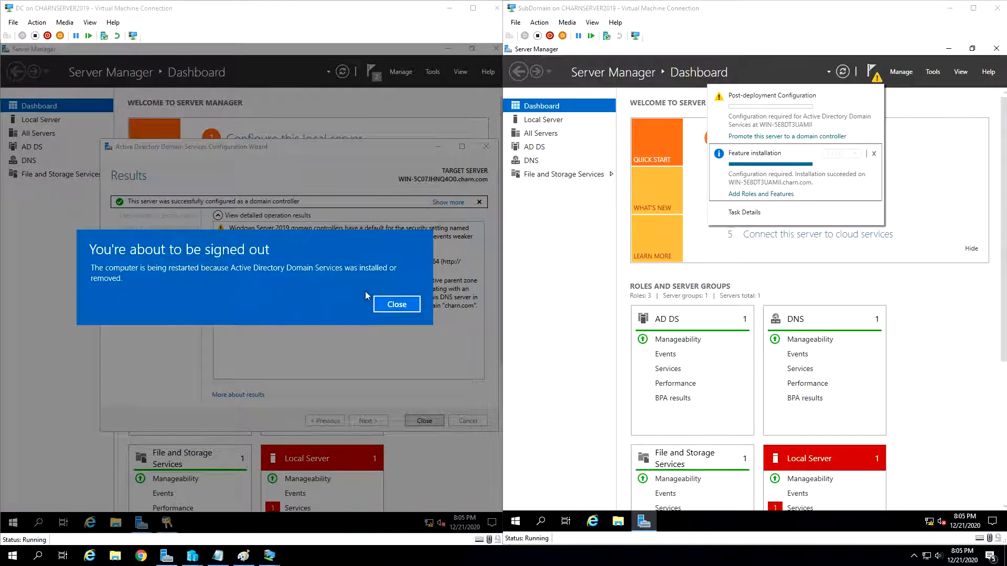
pyautogui.click(393, 304)
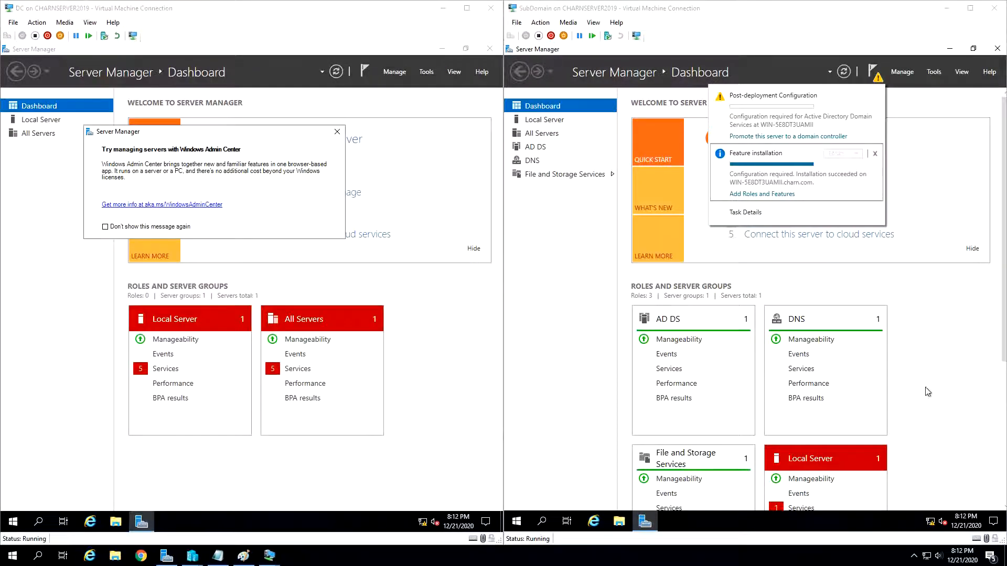
pyautogui.click(337, 131)
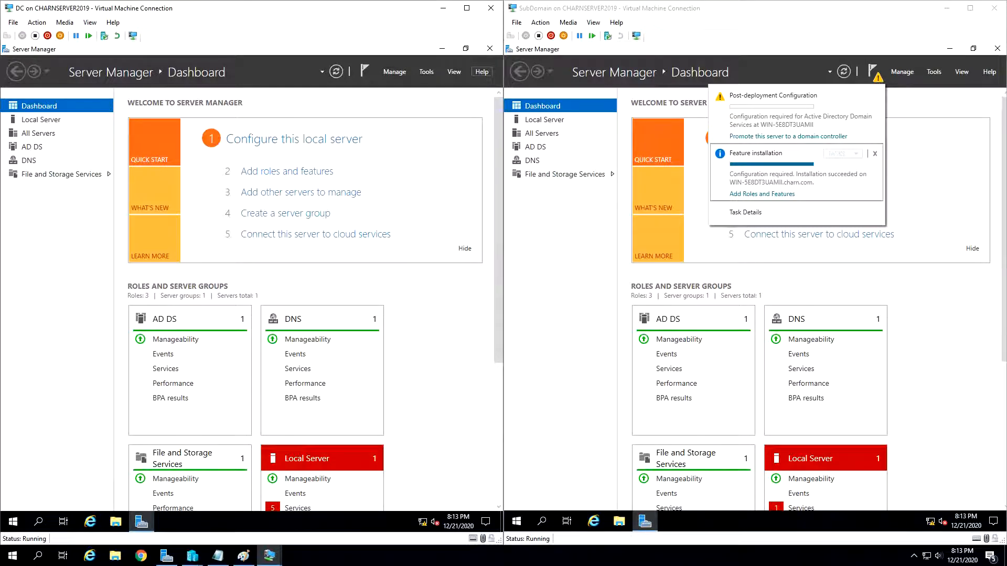
# - Start promoting the SubDomain server to a domain controller, adding a child domain to an existing forest with parent domain charn.com
pyautogui.click(787, 137)
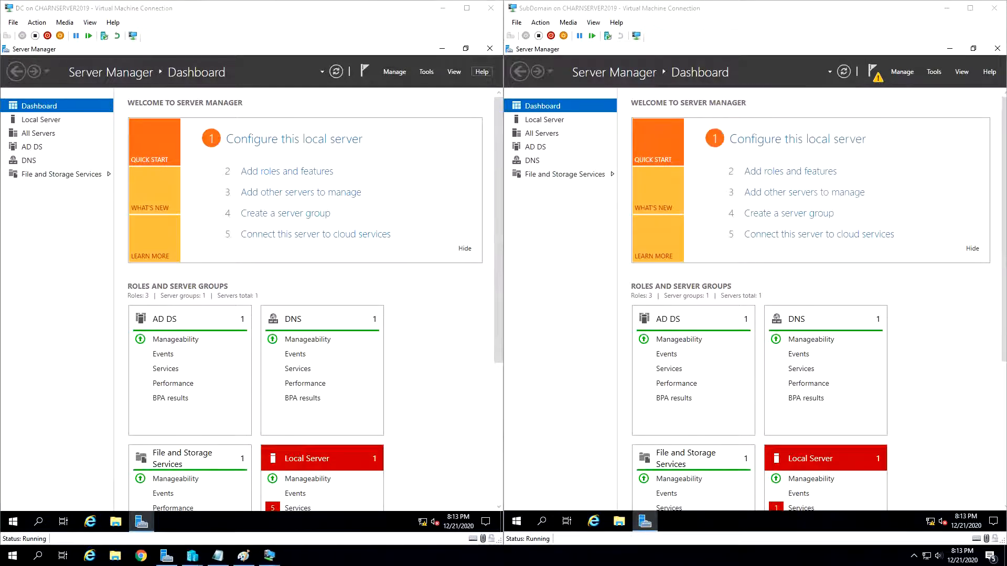
pyautogui.click(885, 78)
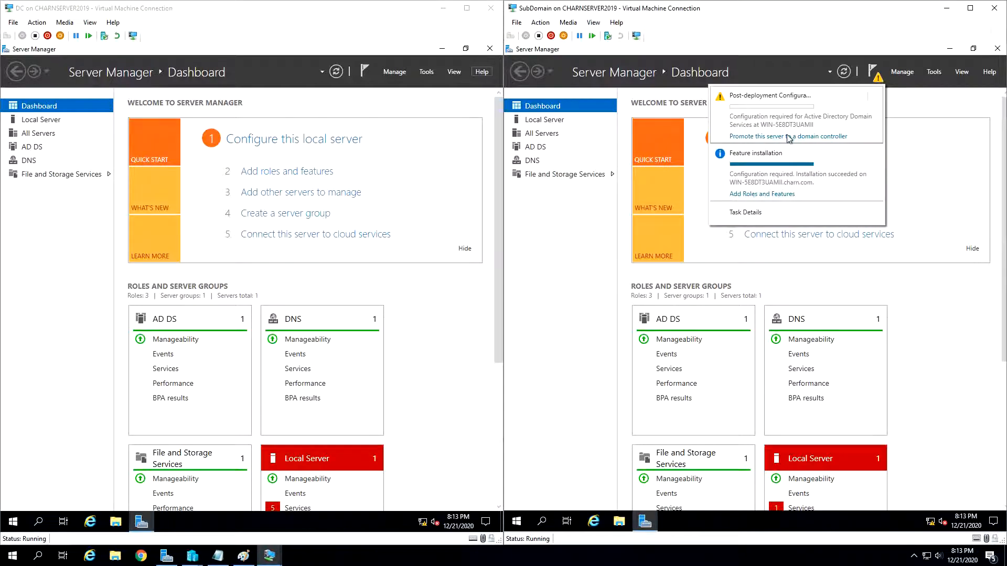
pyautogui.click(787, 136)
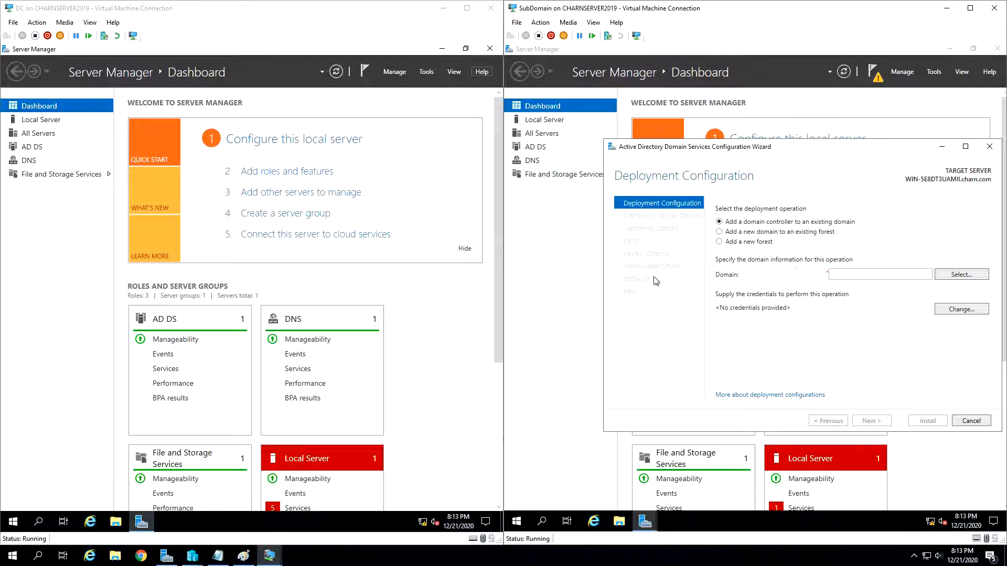
pyautogui.click(20, 255)
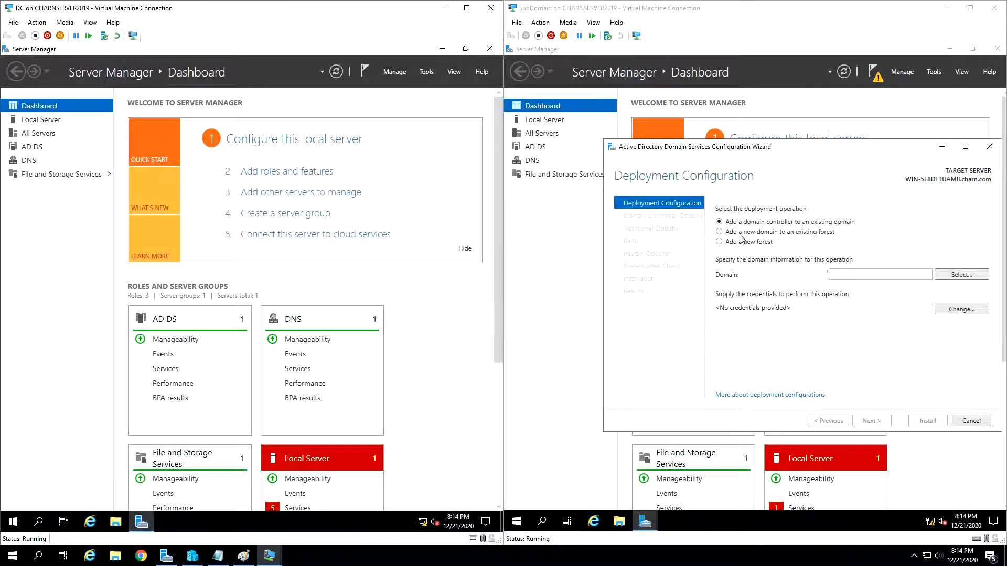
pyautogui.click(828, 237)
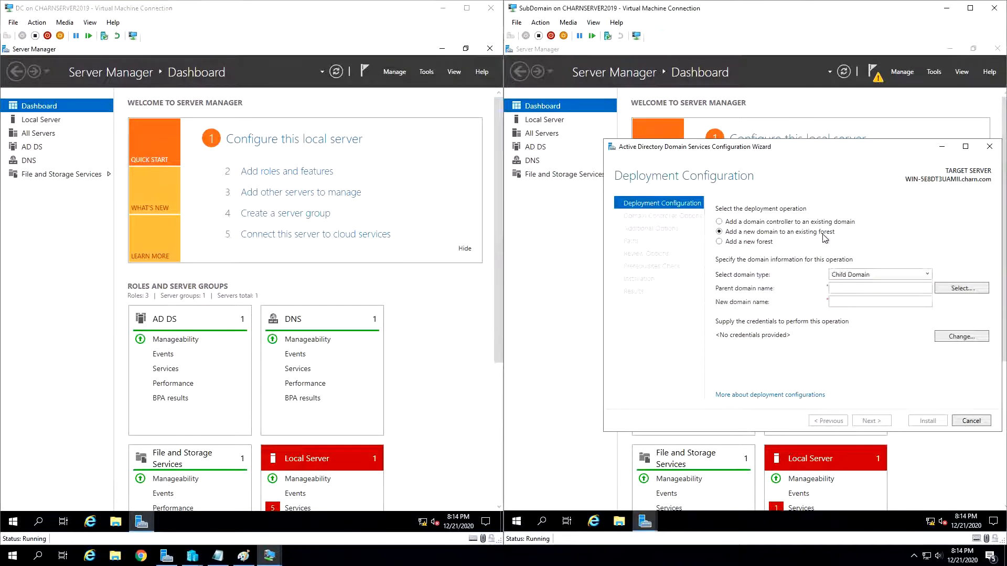
pyautogui.click(864, 286)
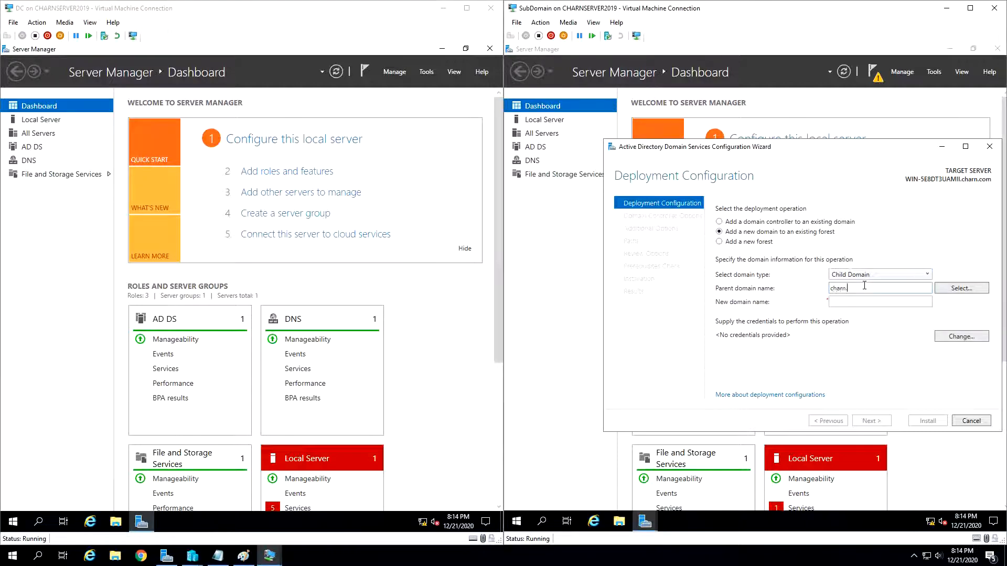
# - Supply the deployment credentials with user name charn\Administrator and the account password
pyautogui.click(965, 291)
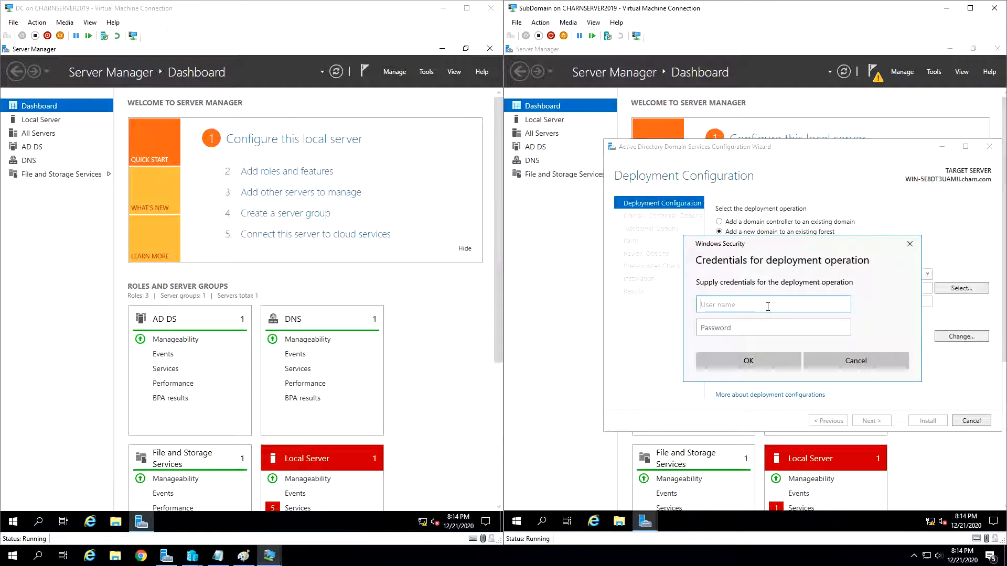
pyautogui.write('charn\\Administrator')
pyautogui.moveTo(719, 303); pyautogui.dragTo(705, 307)
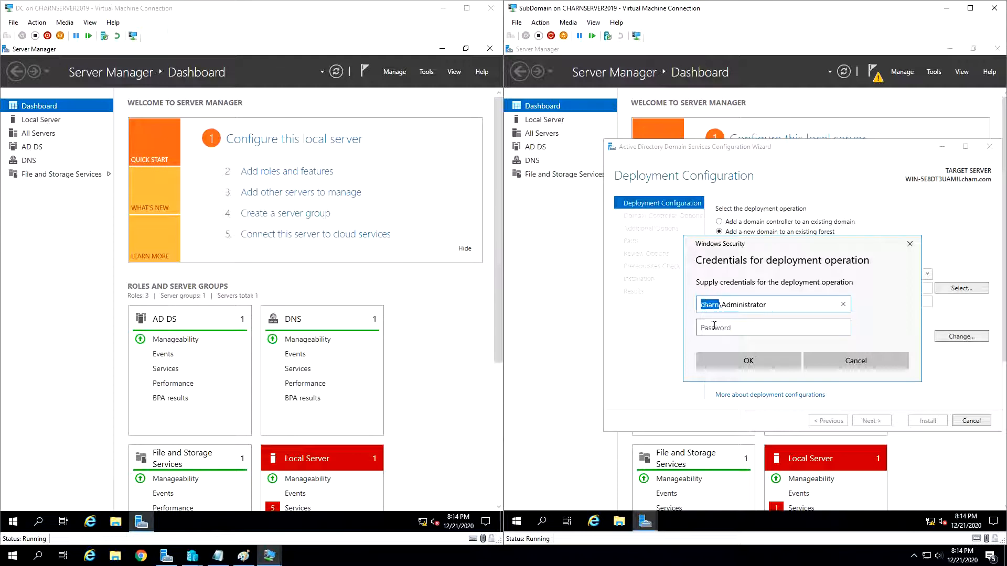
pyautogui.click(714, 325)
pyautogui.write('P•••••••')
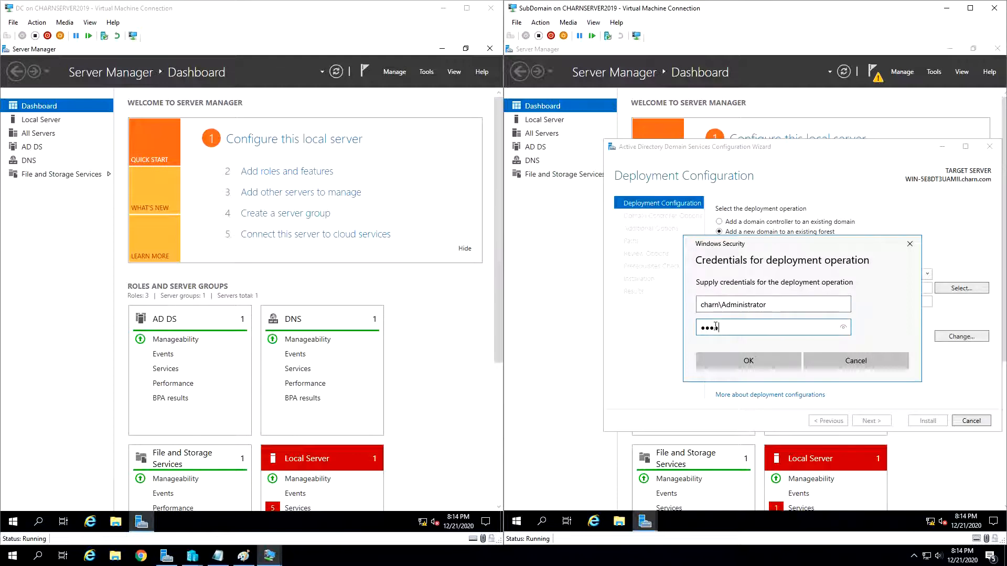
pyautogui.press('Return')
# - Select charn.com from the forest as the parent domain, name the new domain child, and continue to the domain controller options
pyautogui.click(695, 202)
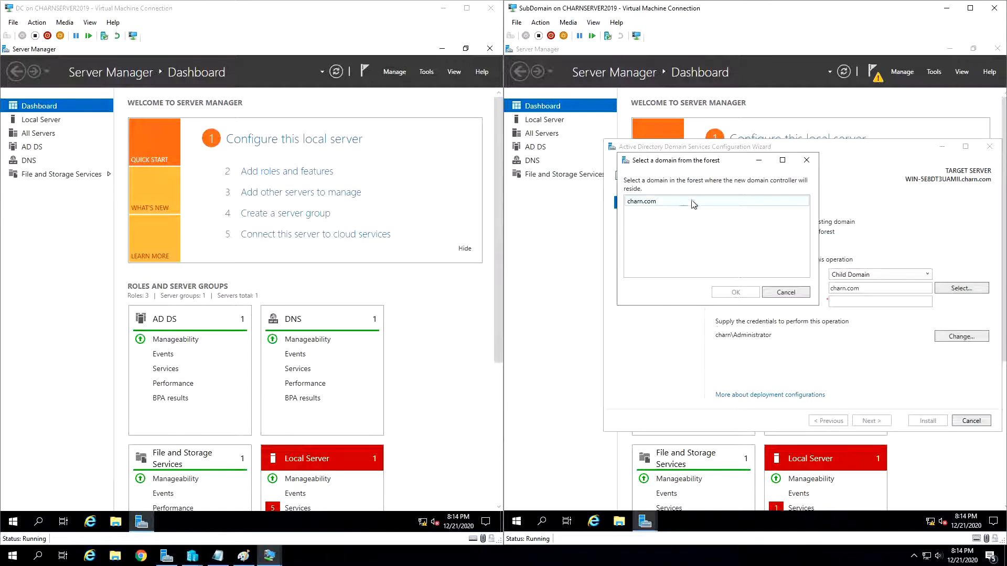
pyautogui.click(746, 296)
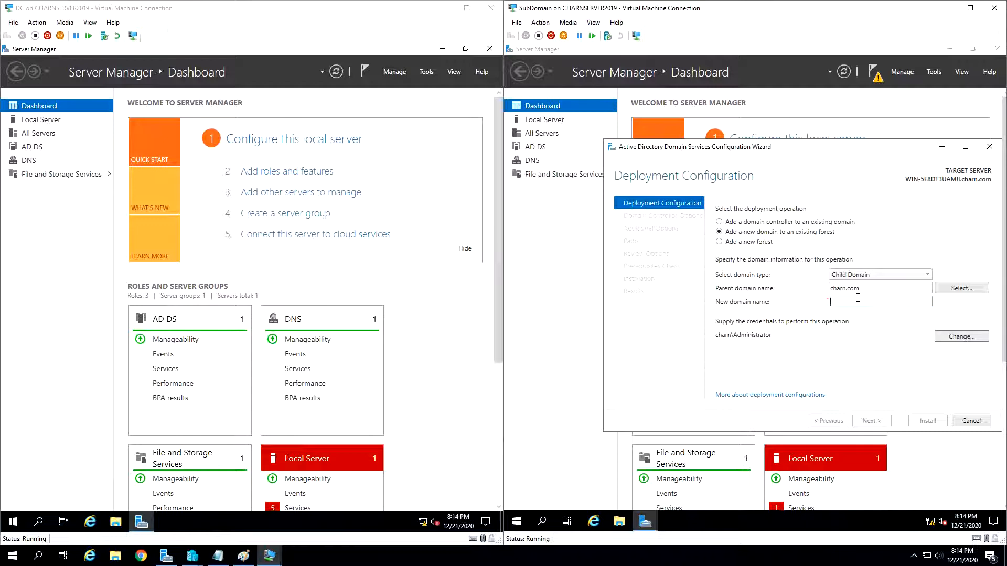
pyautogui.write('child')
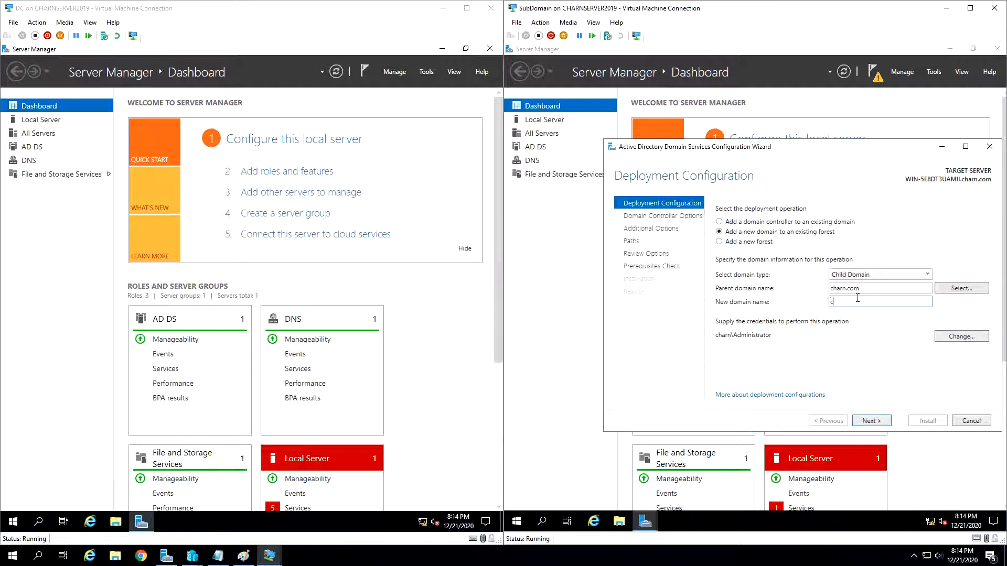
pyautogui.click(867, 421)
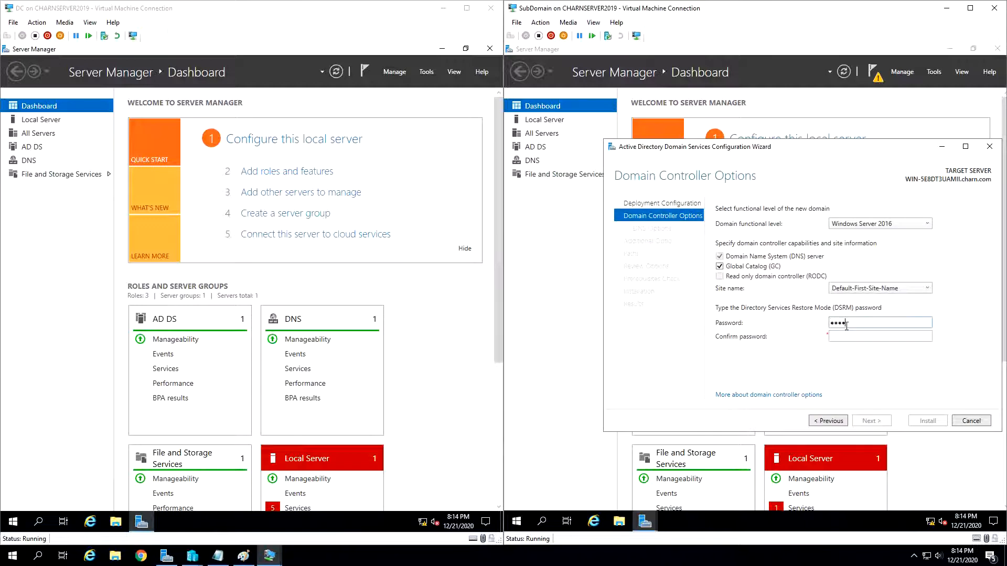
# - Enter and confirm the Directory Services Restore Mode password, and keep the default domain controller options and DNS delegation
pyautogui.click(851, 334)
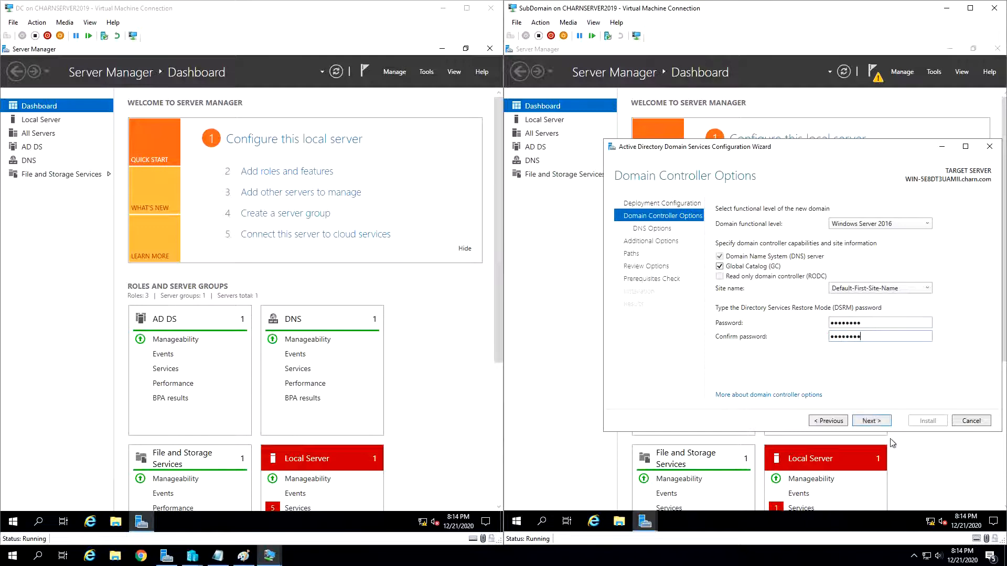
pyautogui.click(876, 421)
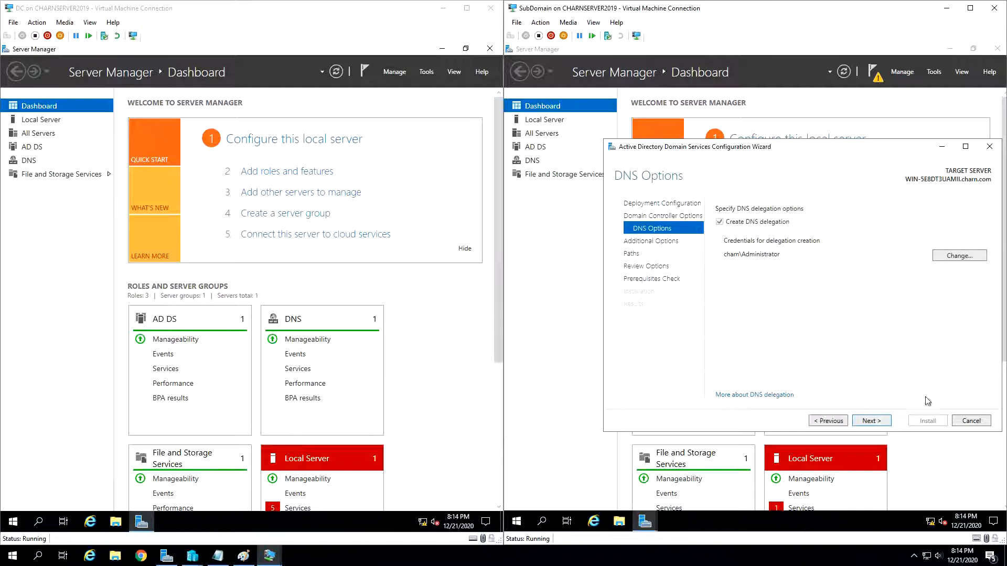
pyautogui.click(875, 421)
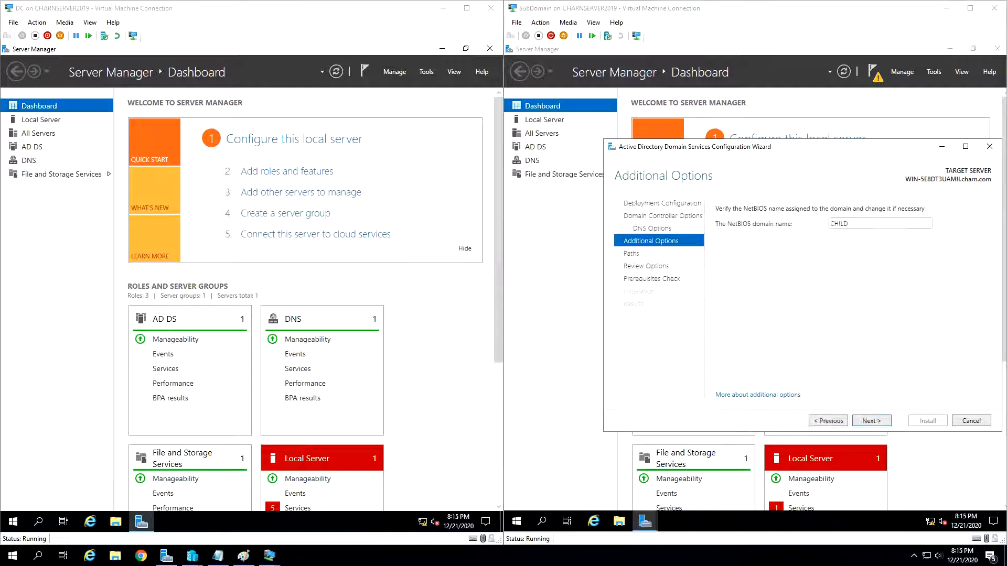
# - Keep the NetBIOS domain name CHILD and the default paths, and install the domain controller role on the SubDomain server
pyautogui.click(874, 420)
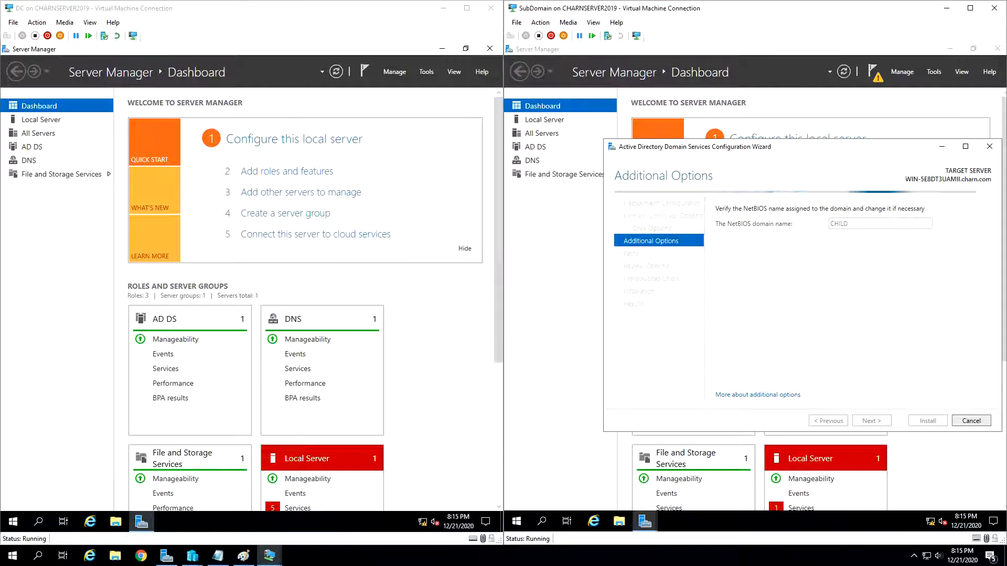
pyautogui.click(872, 421)
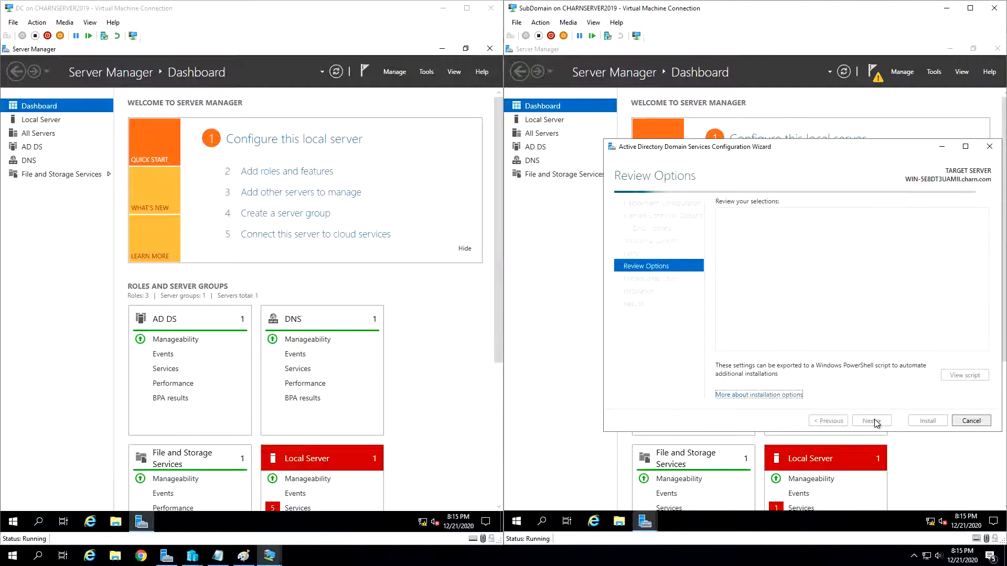
pyautogui.click(874, 421)
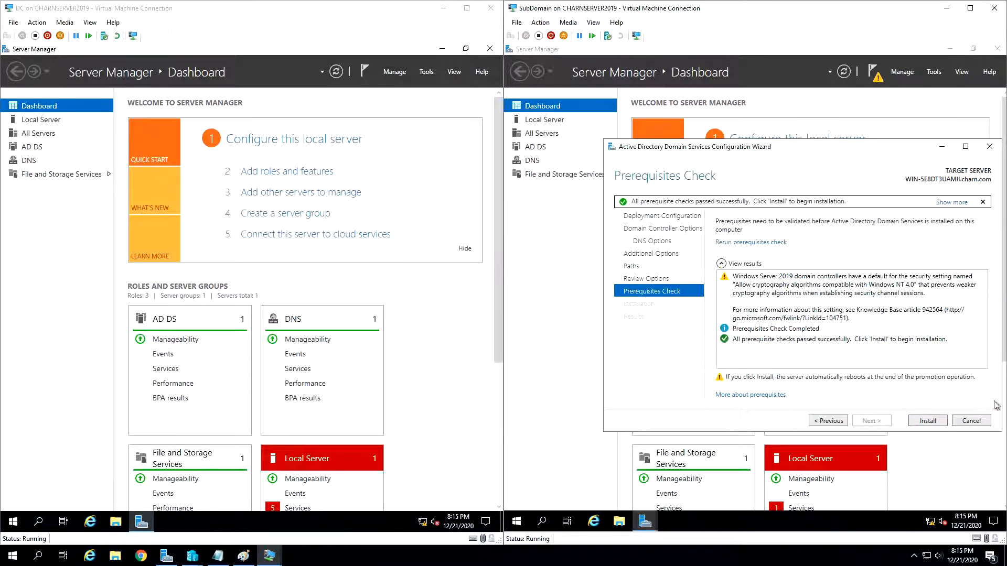
pyautogui.click(937, 423)
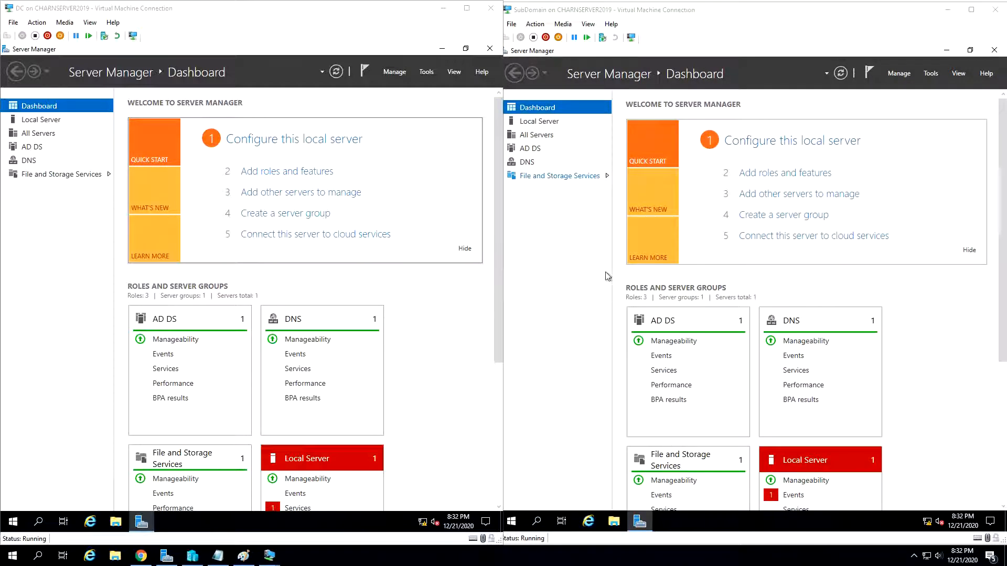
# - Open Active Directory Users and Computers on both the DC and SubDomain servers
pyautogui.click(426, 72)
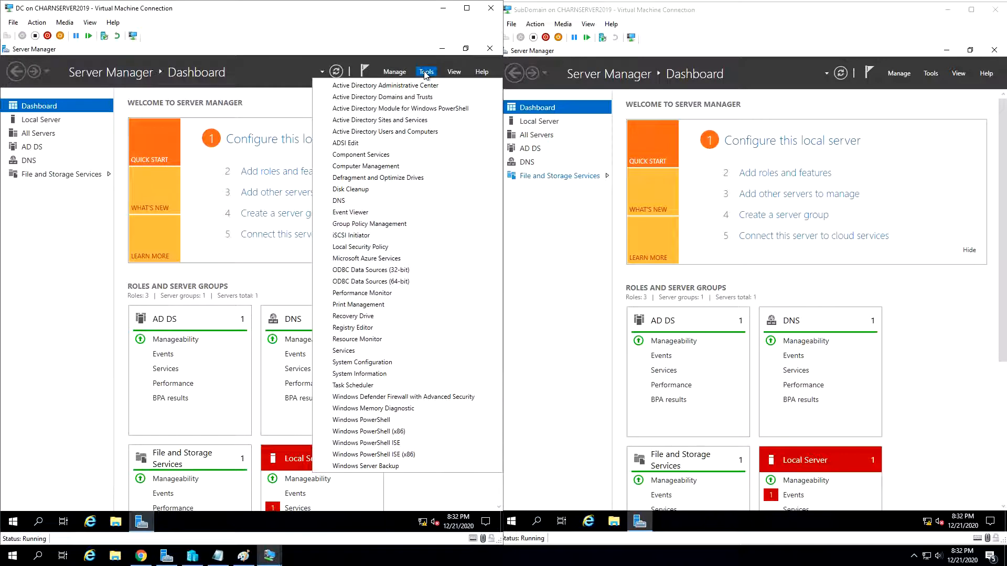
pyautogui.click(443, 130)
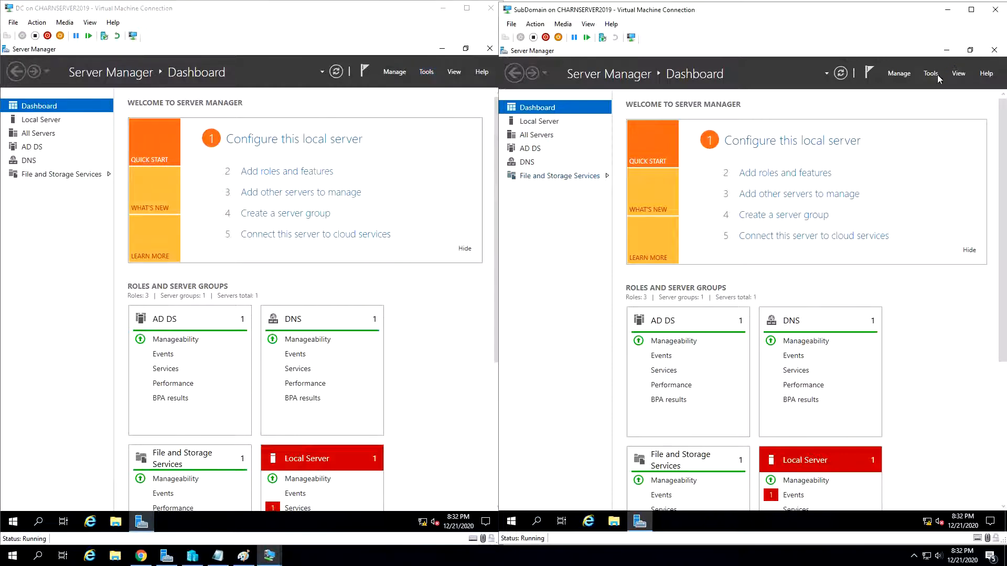
pyautogui.click(932, 74)
pyautogui.click(920, 135)
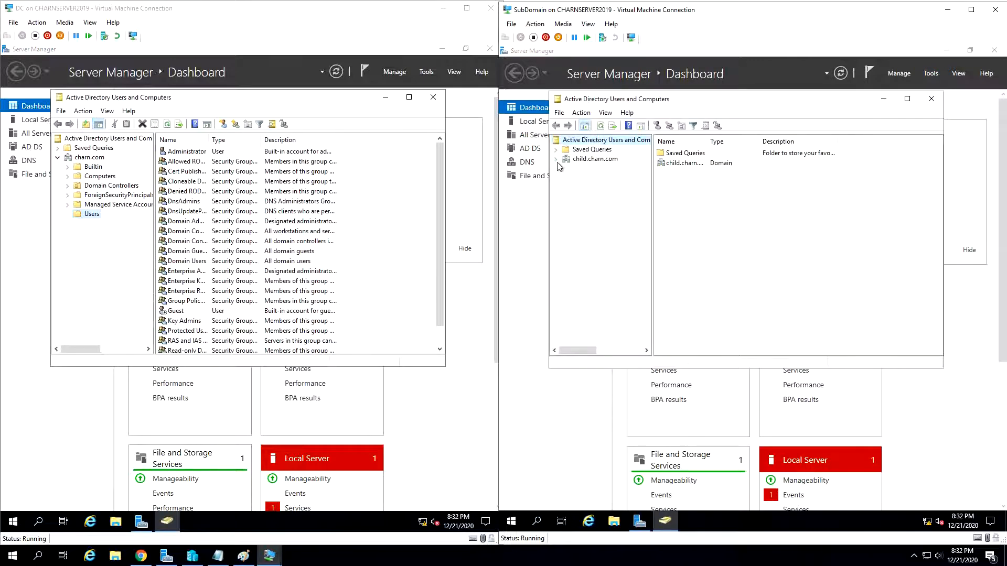
# - Examine the containers of charn.com on the DC server and child.charn.com on the SubDomain server
pyautogui.click(556, 159)
pyautogui.click(97, 159)
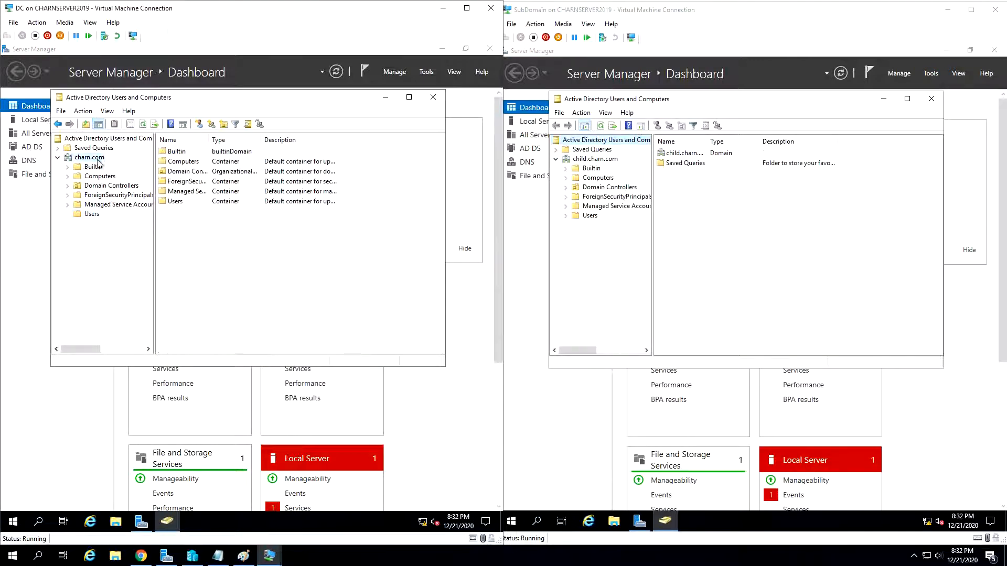
pyautogui.click(604, 160)
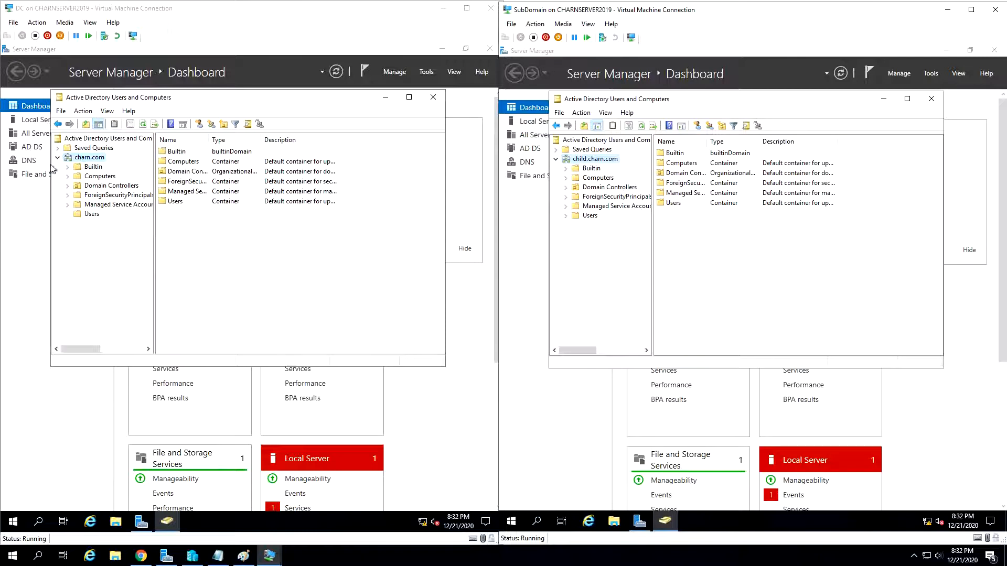
# - Change the domain managed in the DC server's Active Directory Users and Computers console from charn.com to child.charn.com
pyautogui.rightClick(77, 159)
pyautogui.click(119, 190)
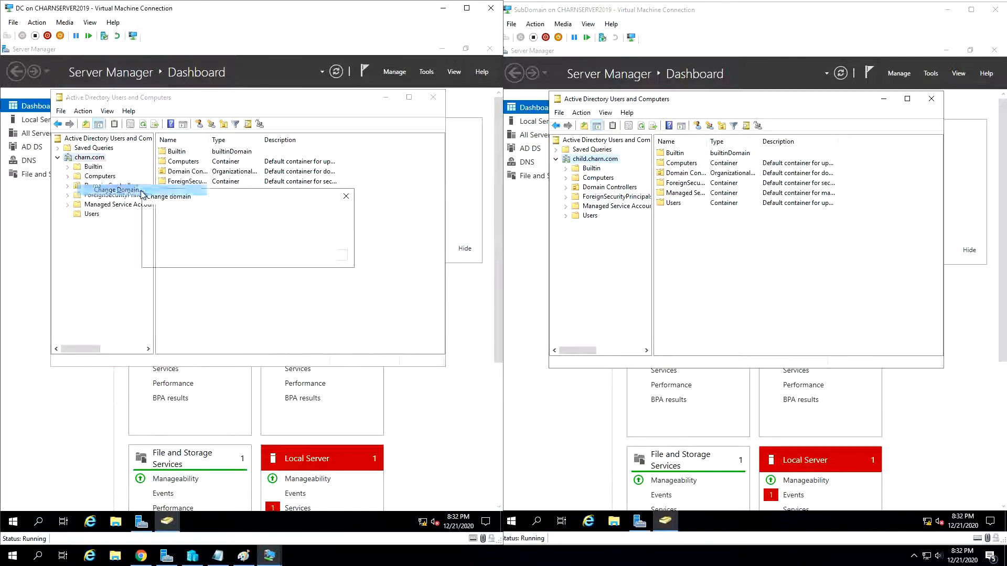
pyautogui.click(314, 217)
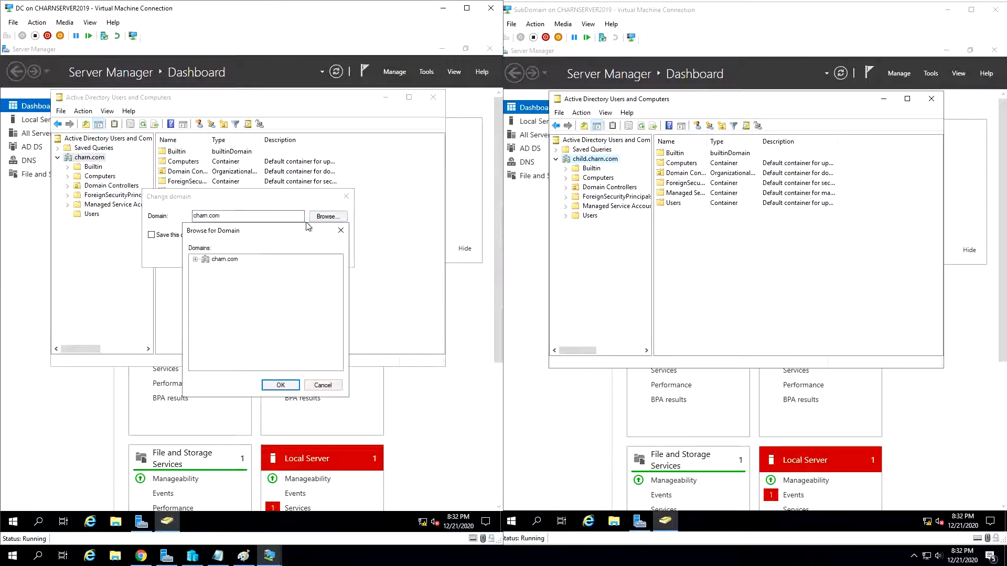
pyautogui.click(195, 259)
pyautogui.click(249, 272)
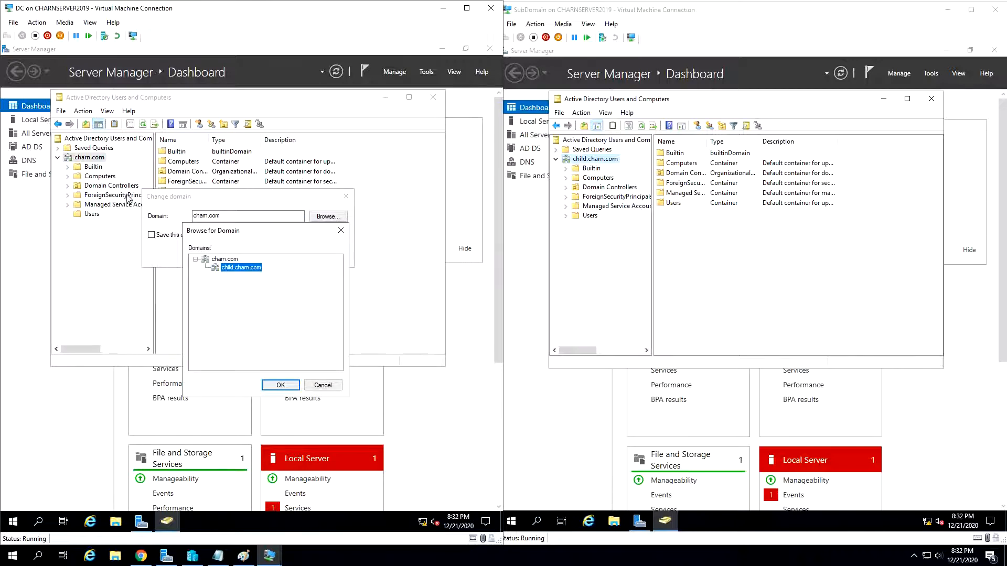
pyautogui.click(226, 260)
pyautogui.click(240, 268)
pyautogui.click(280, 385)
pyautogui.click(252, 256)
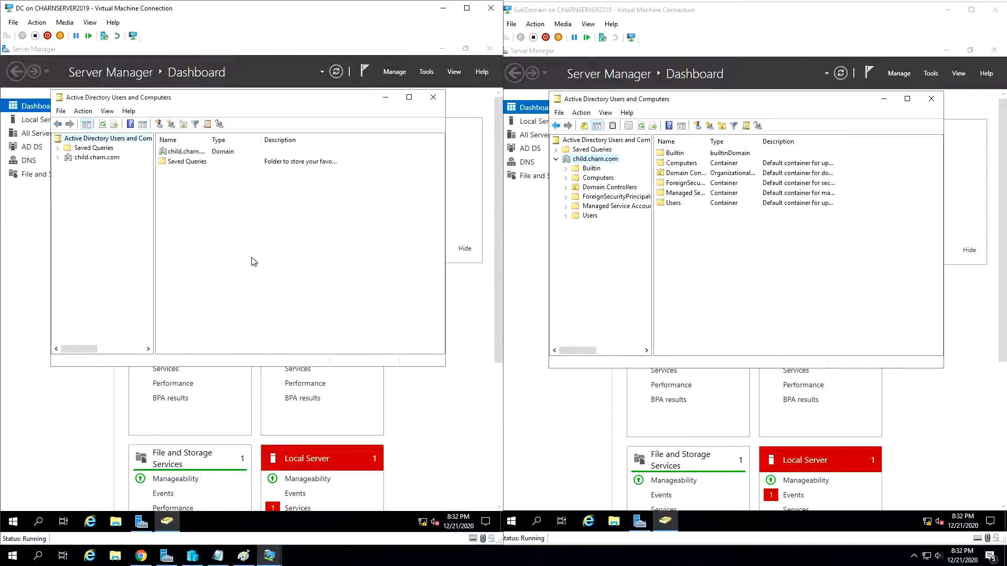
# - Expand child.charn.com on the DC server and examine the accounts in its Users container
pyautogui.click(57, 158)
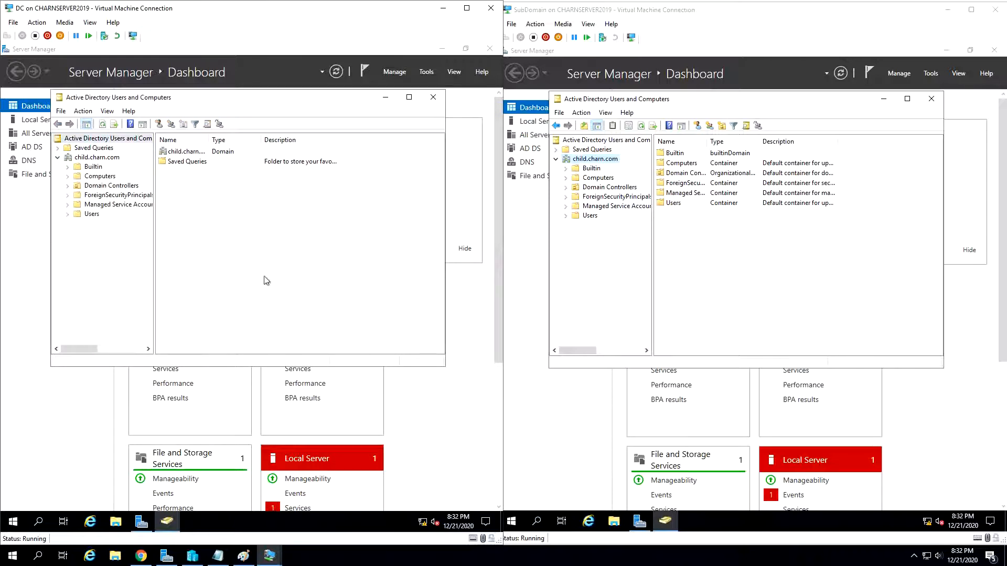
pyautogui.click(78, 216)
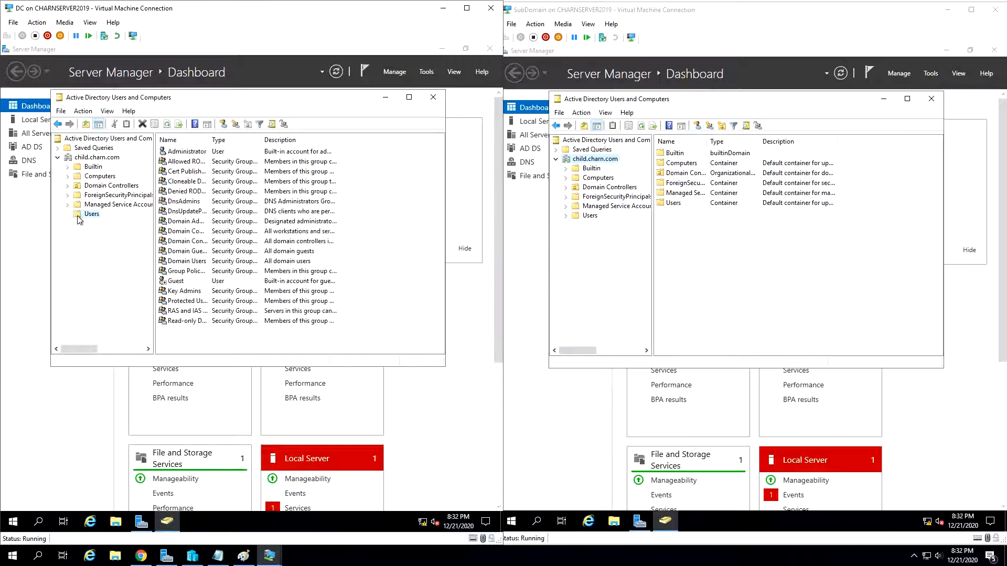
pyautogui.press('Up')
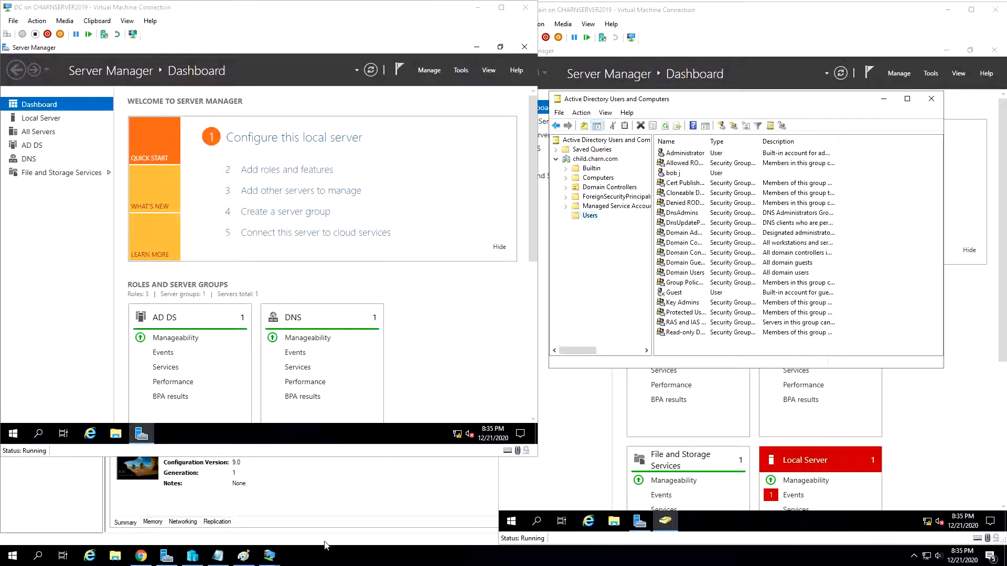
# - Review the domain diagram in Paint, and reopen Active Directory Users and Computers on the DC server with charn.com selected
pyautogui.click(247, 561)
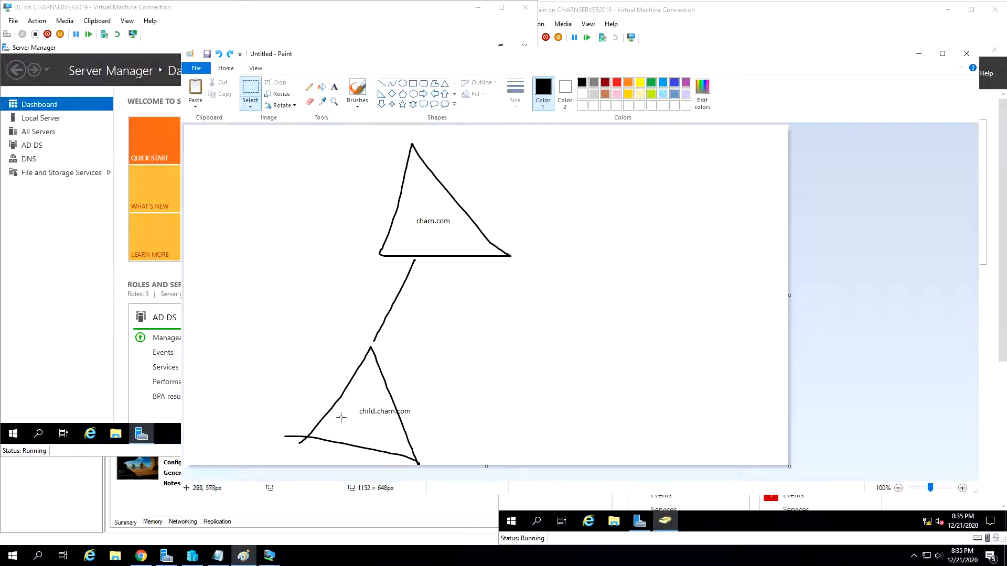
pyautogui.click(918, 53)
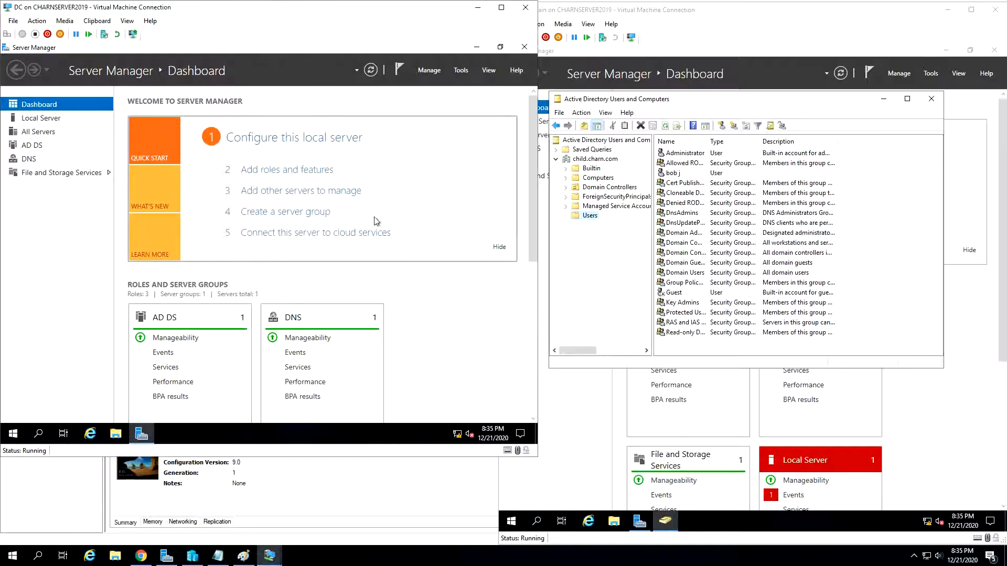
pyautogui.click(461, 70)
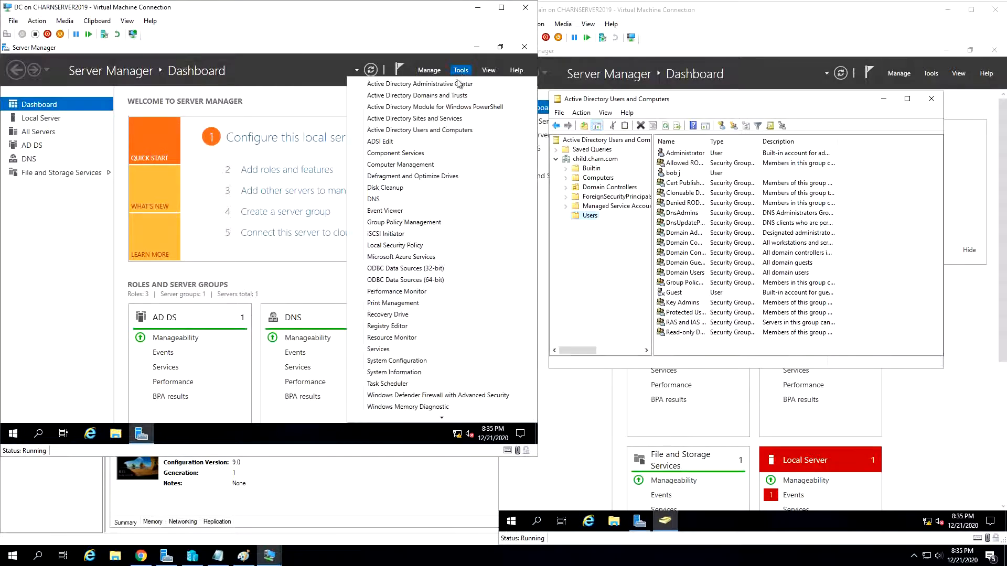
pyautogui.click(452, 131)
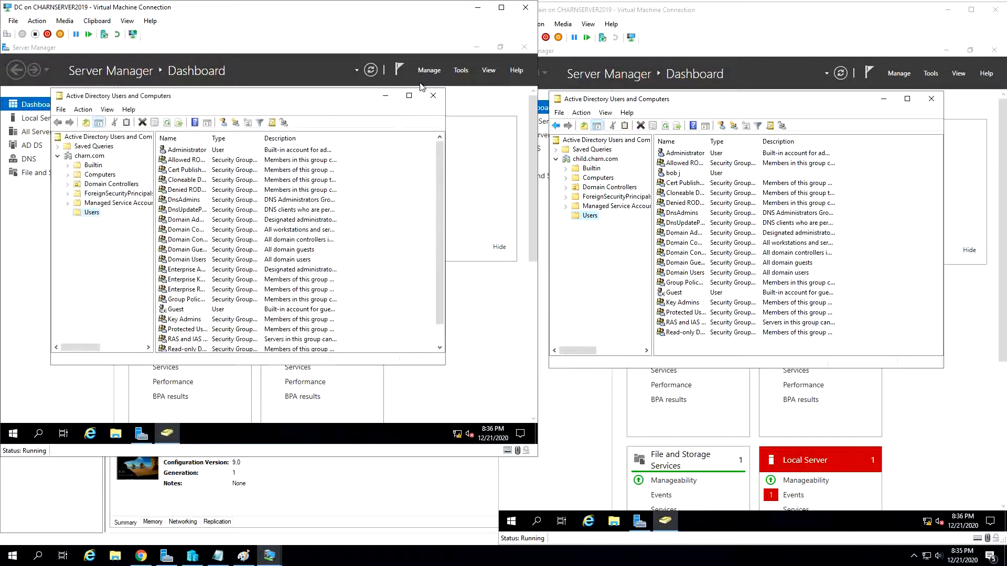
pyautogui.click(93, 156)
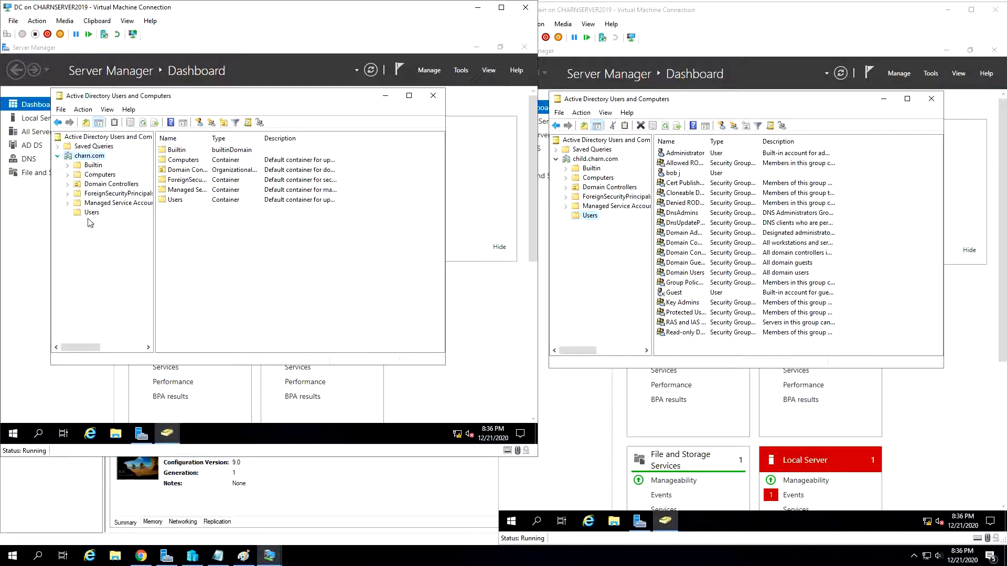
# - Browse for child.charn.com beneath charn.com and set it as the domain of the reopened console on the DC server
pyautogui.rightClick(70, 156)
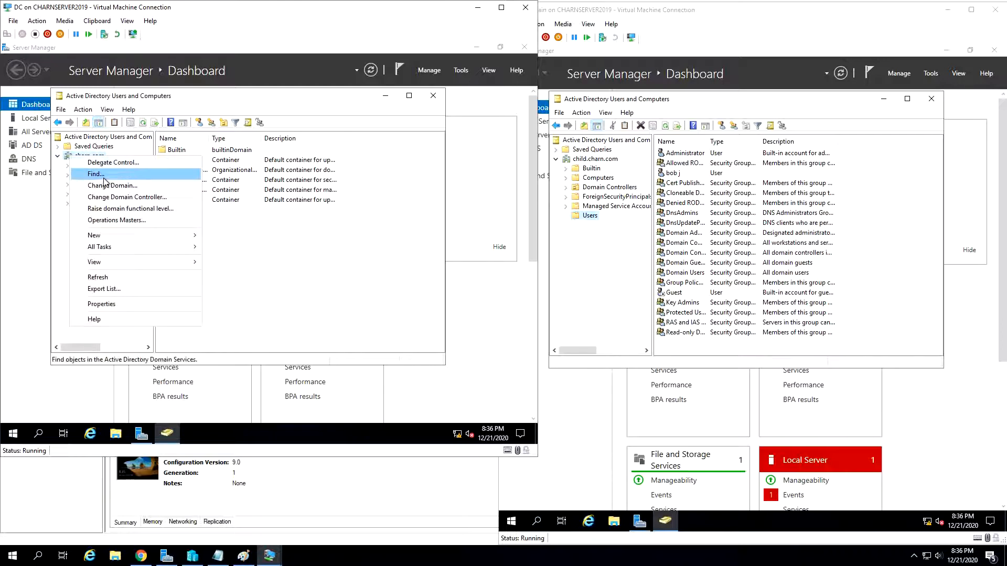
pyautogui.press('Escape')
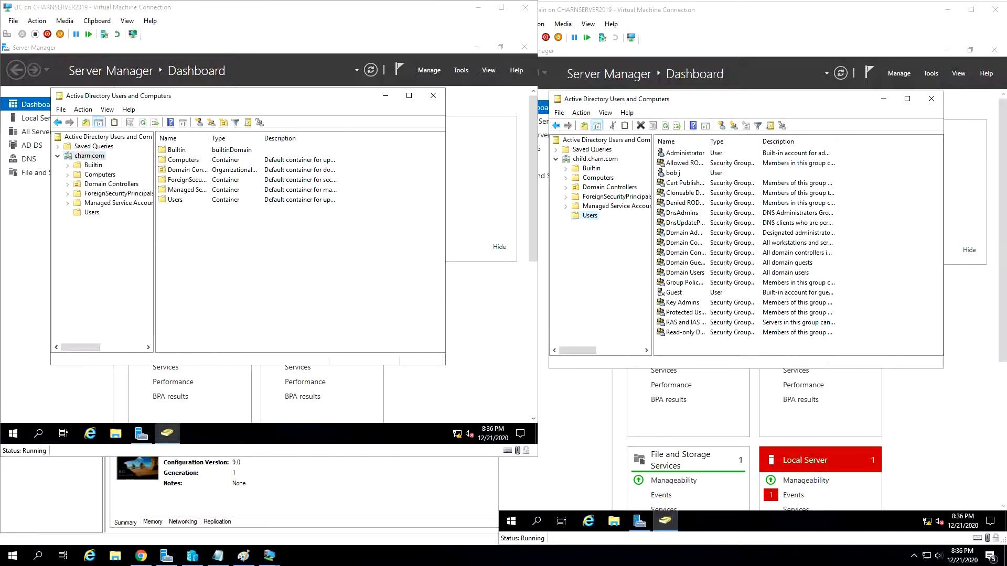
pyautogui.rightClick(74, 154)
pyautogui.click(117, 183)
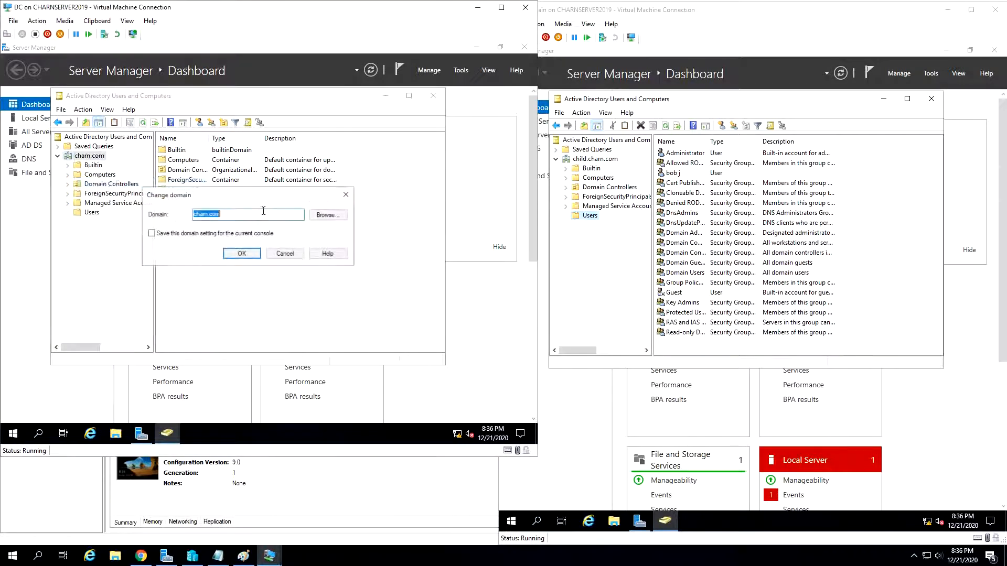
pyautogui.click(325, 215)
pyautogui.doubleClick(211, 259)
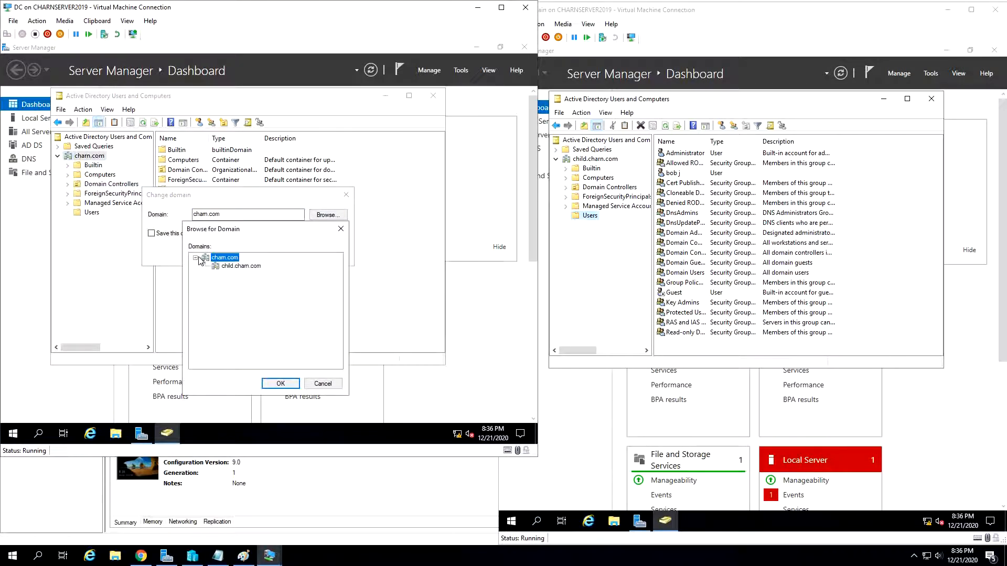
pyautogui.click(222, 268)
pyautogui.click(280, 384)
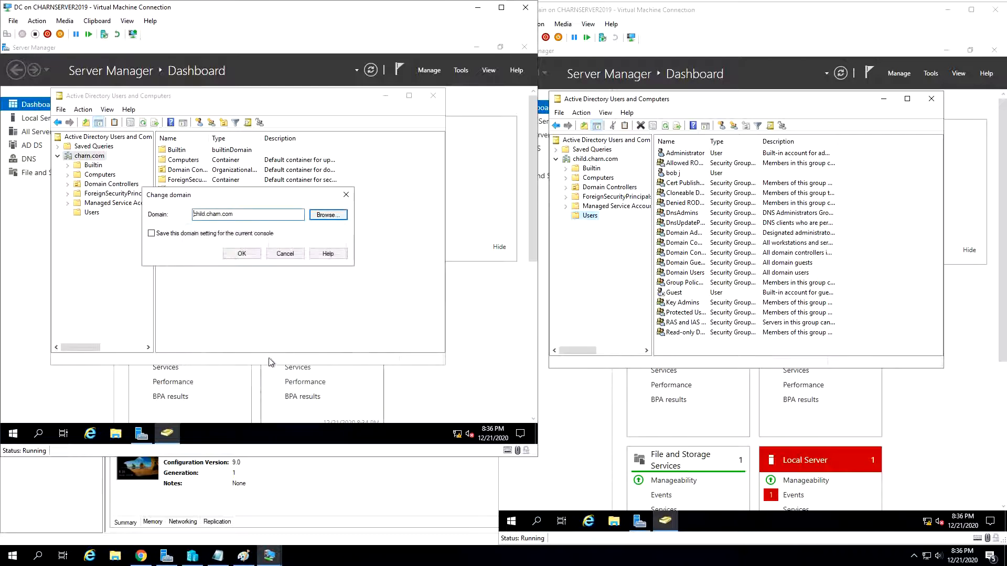
pyautogui.click(254, 255)
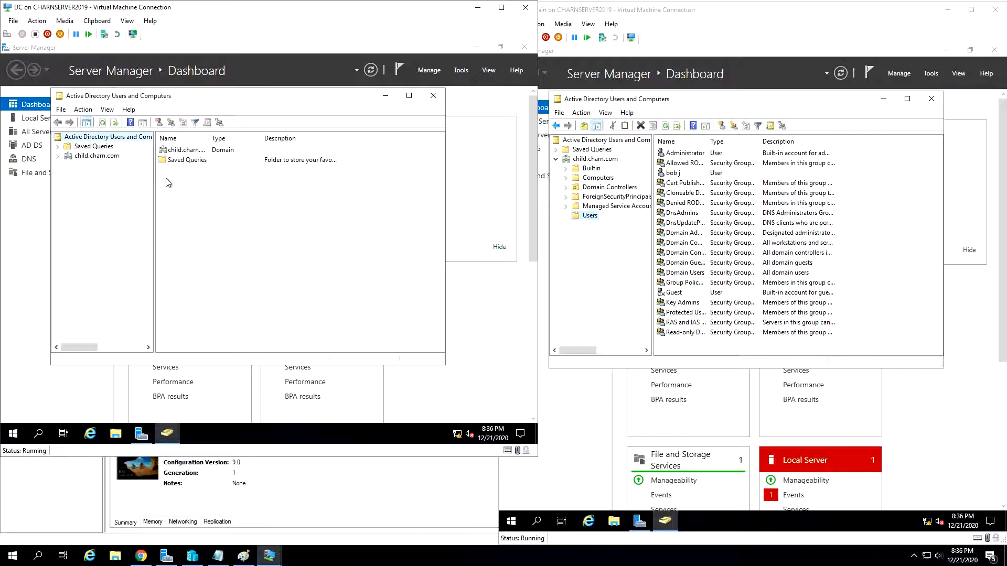
# - Start a new user in the Users container of child.charn.com from the DC server, entering the first, last and logon names
pyautogui.click(57, 156)
pyautogui.rightClick(86, 214)
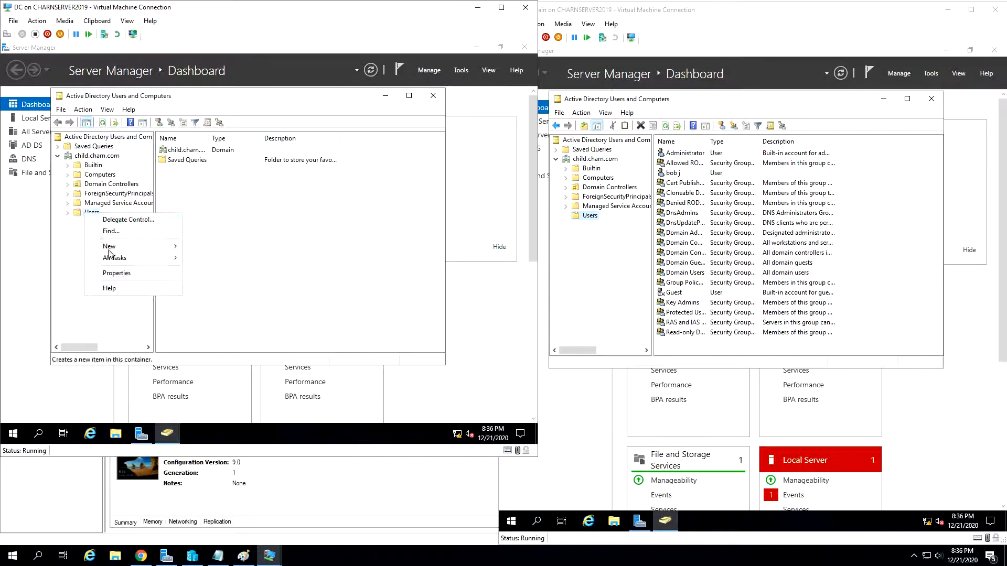
pyautogui.moveTo(126, 247)
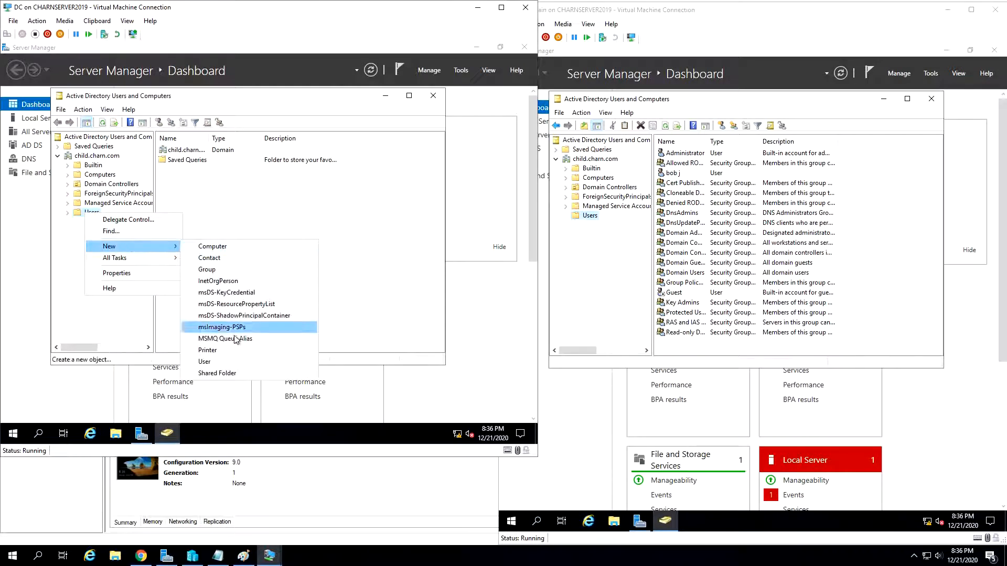
pyautogui.click(242, 360)
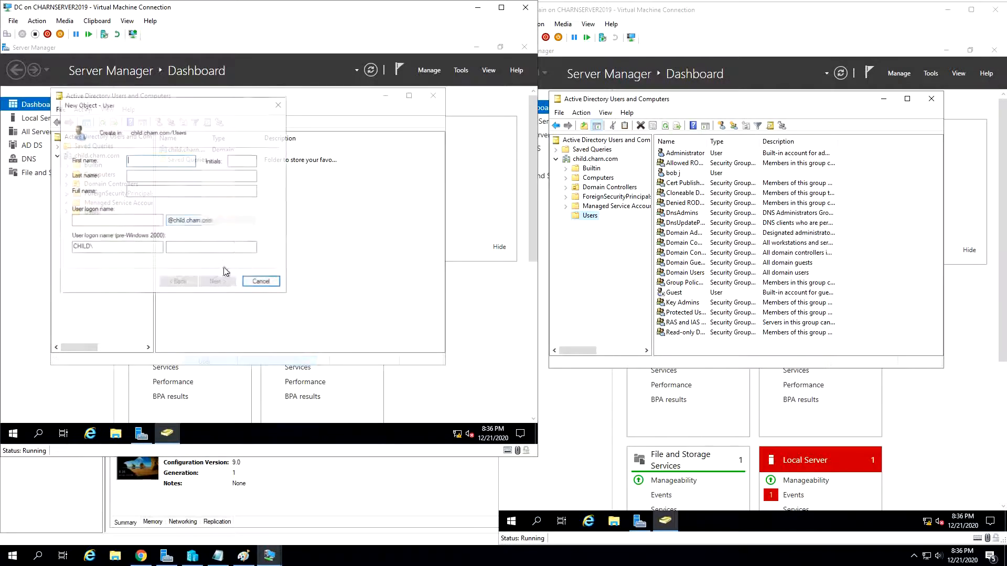
pyautogui.write('mary')
pyautogui.click(157, 175)
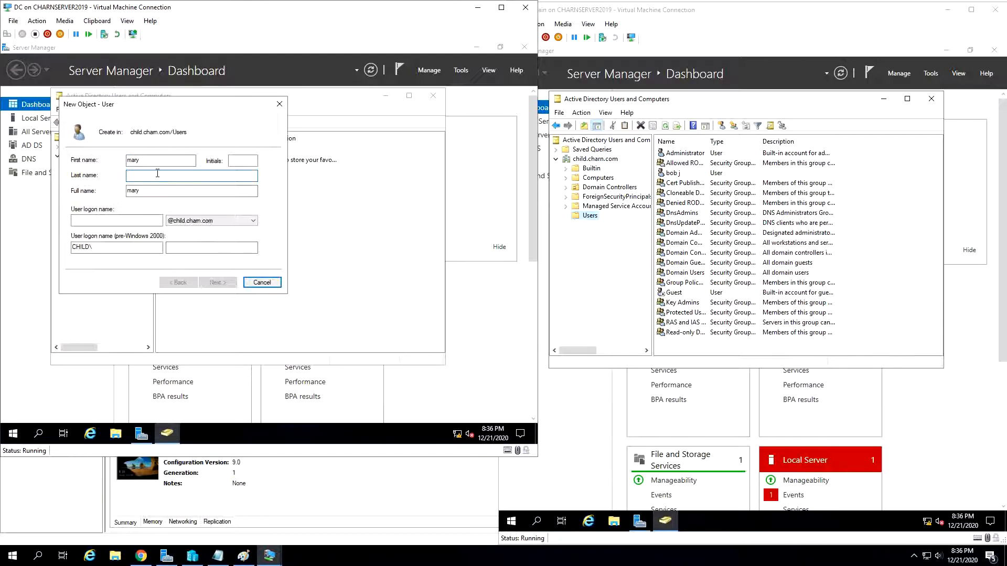
pyautogui.click(148, 221)
pyautogui.write('mary')
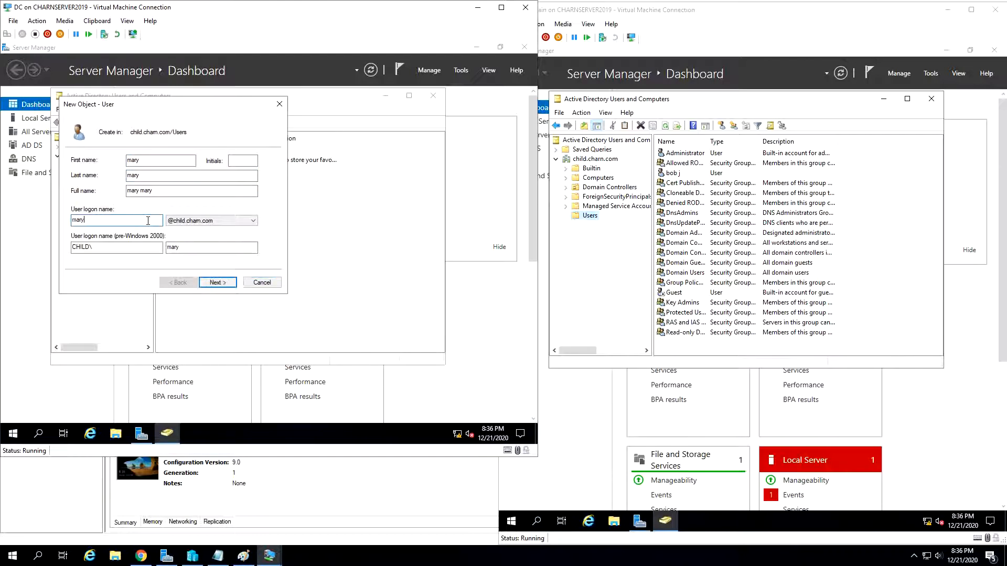
pyautogui.click(205, 280)
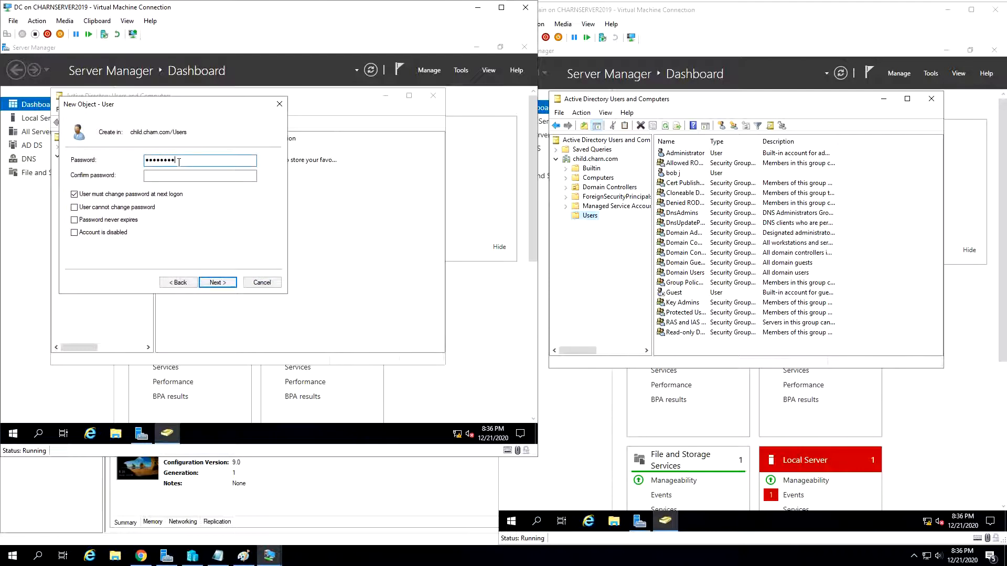
# - Enter and confirm the new user's password, turn off the forced change at next logon, set it to never expire, and create the account
pyautogui.click(154, 199)
pyautogui.click(109, 220)
pyautogui.click(196, 176)
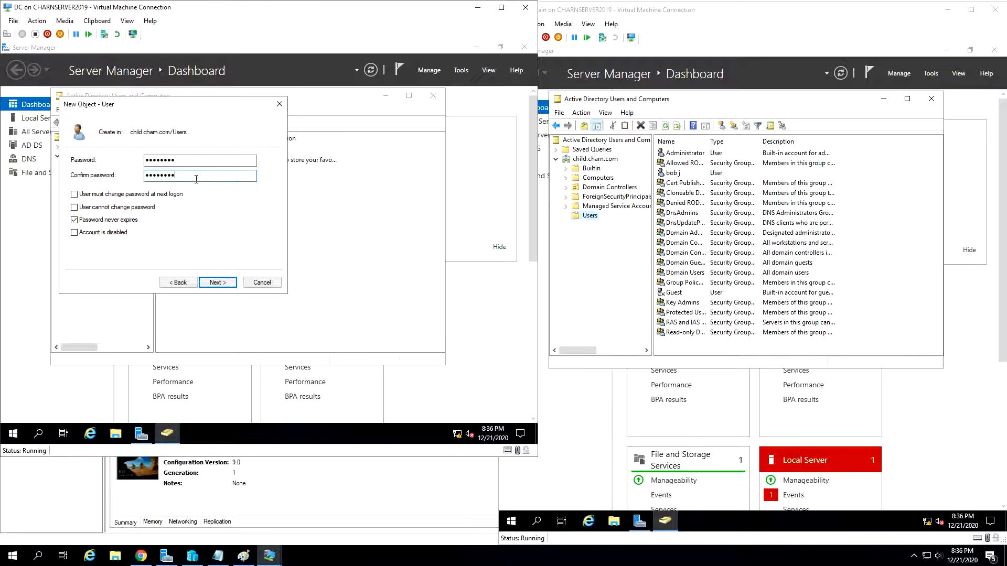
pyautogui.click(224, 283)
pyautogui.click(231, 284)
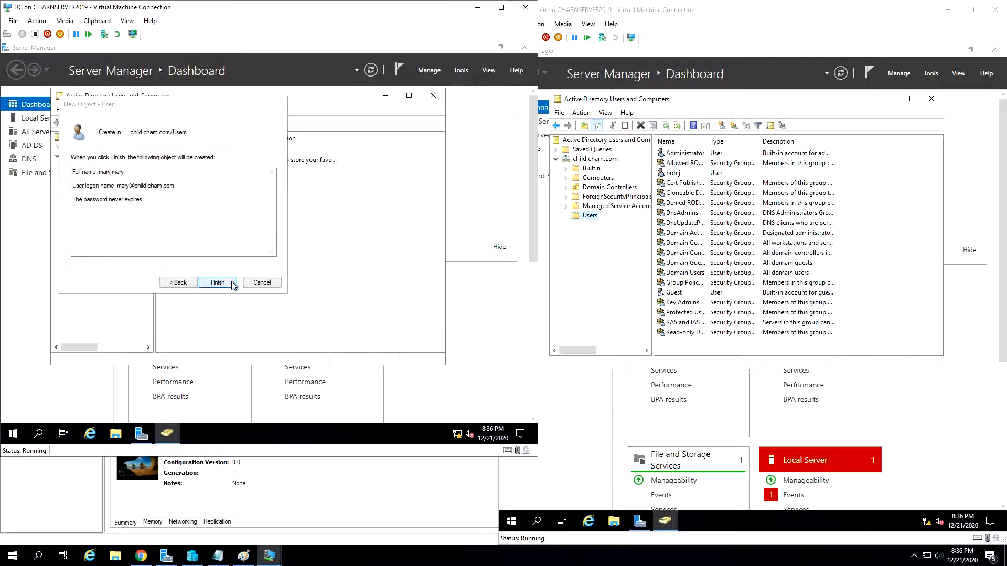
# - Check the Users container of child.charn.com for the new user on both the SubDomain and DC servers
pyautogui.click(595, 224)
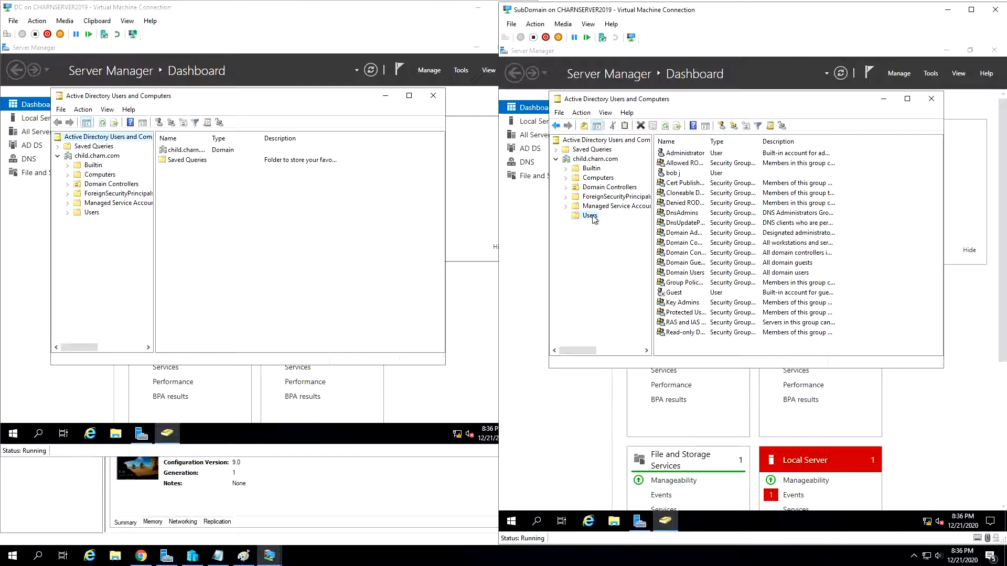
pyautogui.click(591, 215)
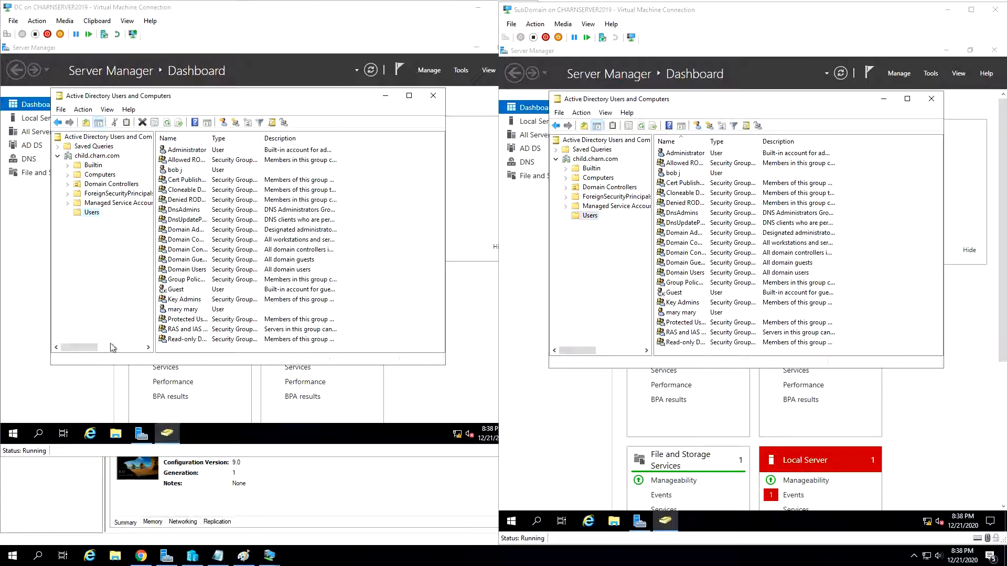
pyautogui.click(190, 313)
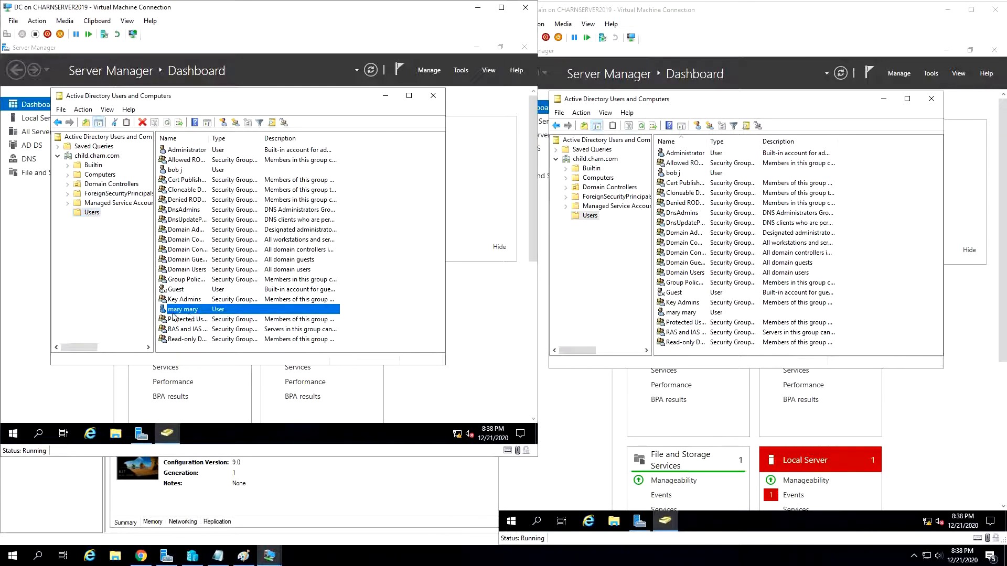
pyautogui.click(682, 313)
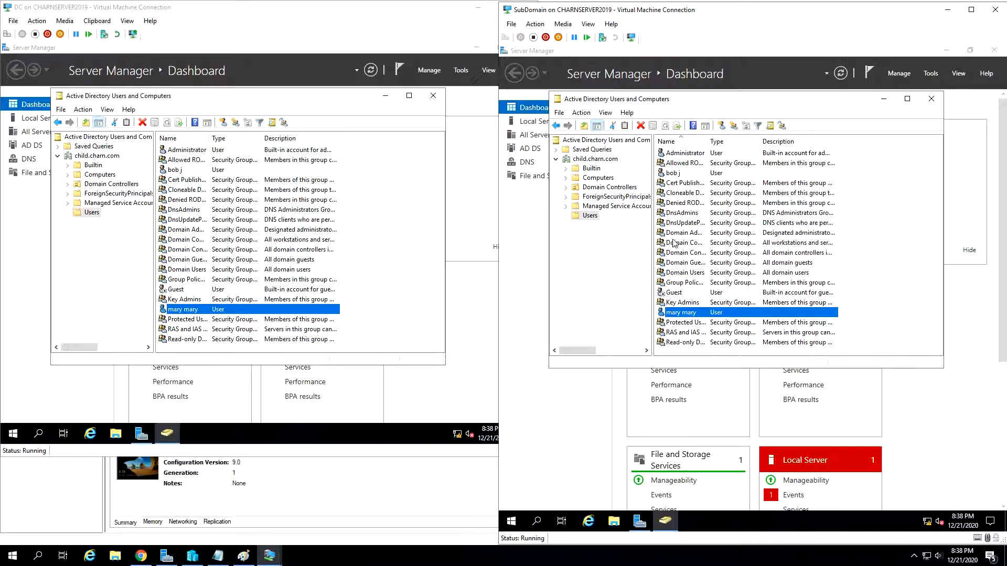
pyautogui.click(595, 159)
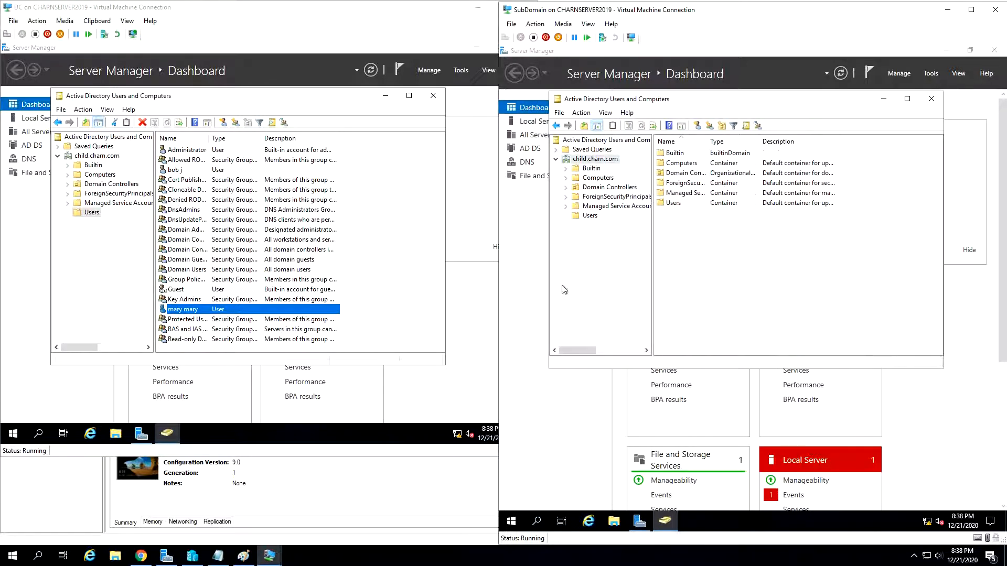
pyautogui.rightClick(586, 160)
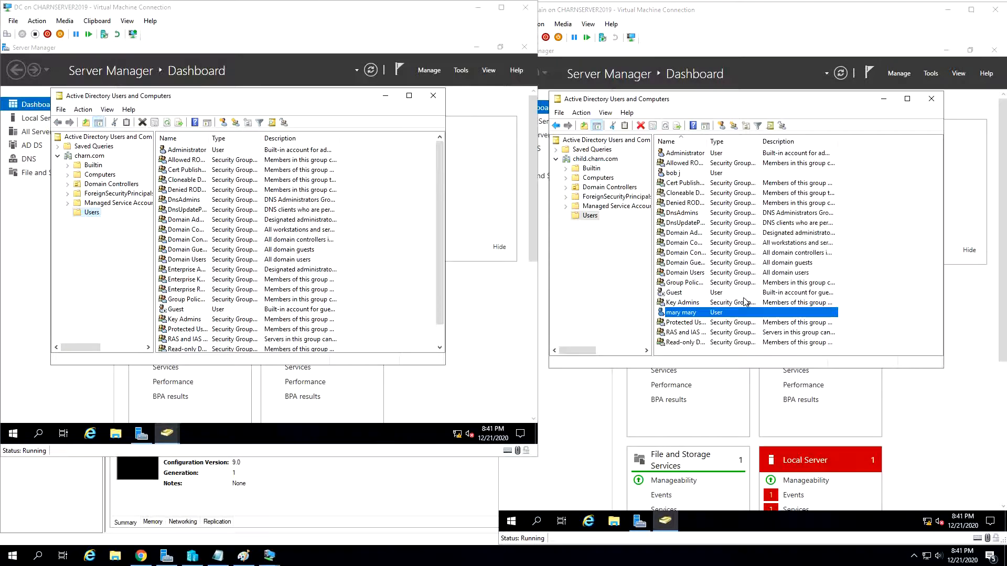
# - Examine the Domain Controllers, Computers, ForeignSecurityPrincipals, Managed Service Accounts and Users containers of charn.com on the DC server
pyautogui.click(99, 184)
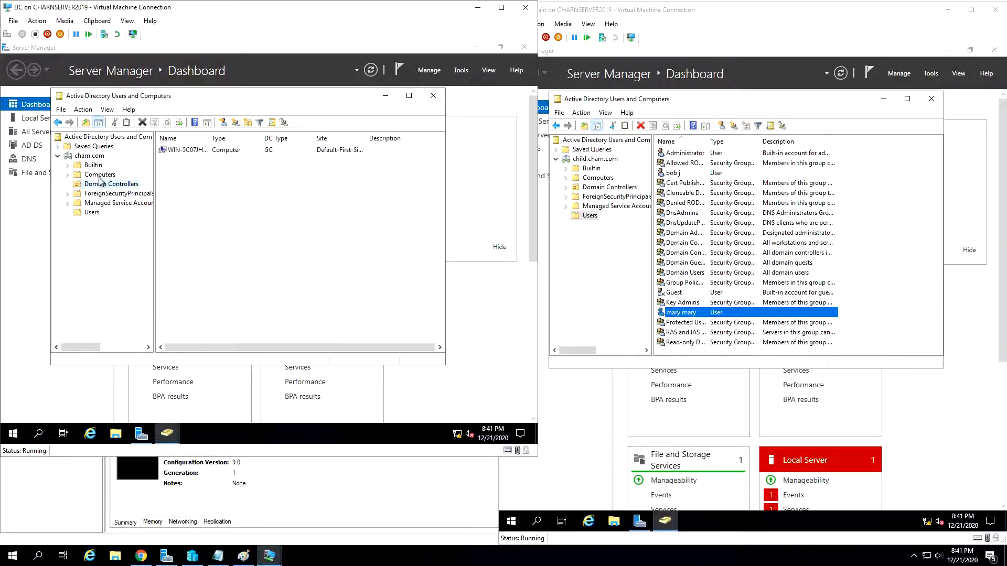
pyautogui.click(100, 176)
pyautogui.click(105, 193)
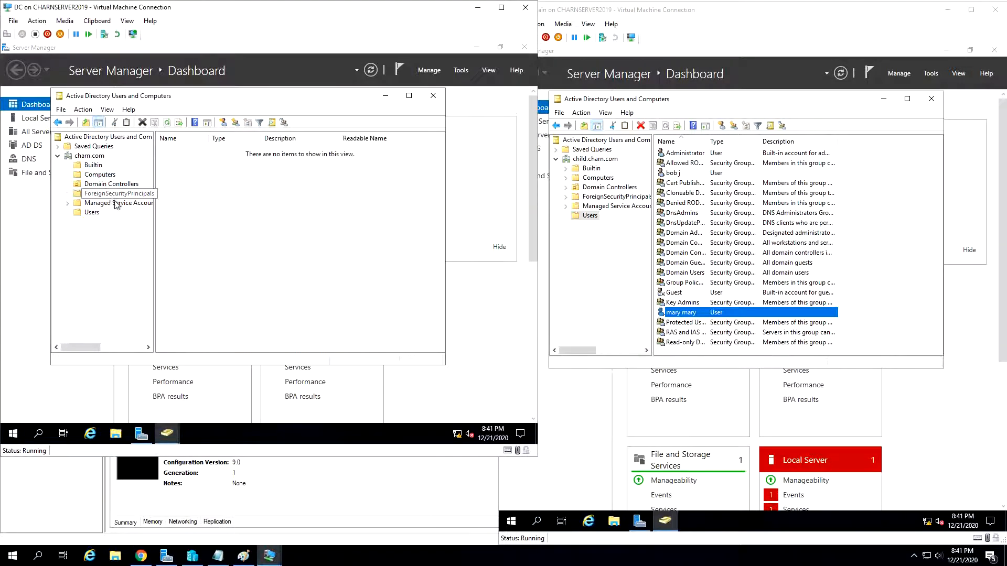
pyautogui.click(107, 203)
pyautogui.click(99, 213)
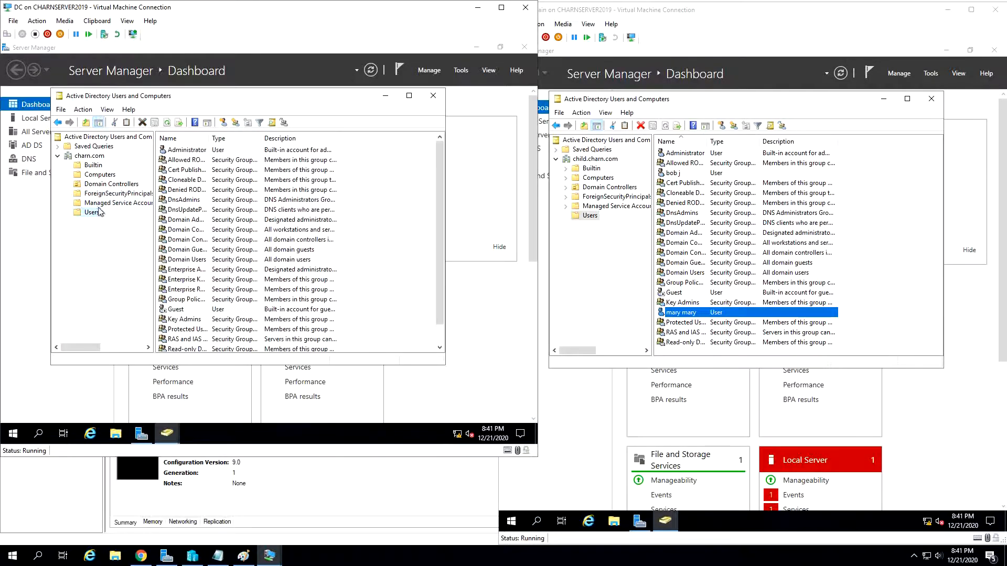
pyautogui.click(90, 156)
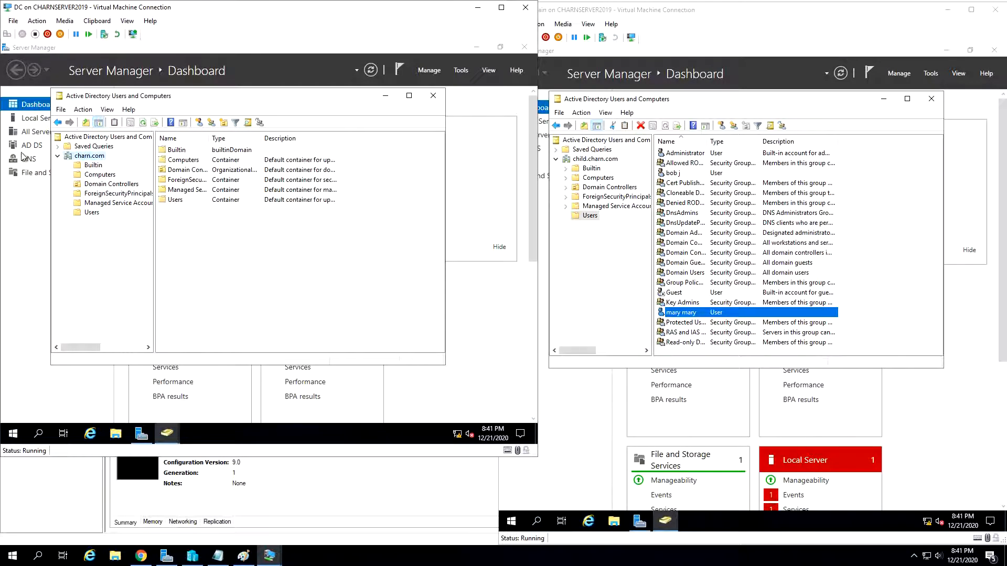
# - Check the Computers container of child.charn.com on the SubDomain server and compare the top-level containers of both domains
pyautogui.click(595, 178)
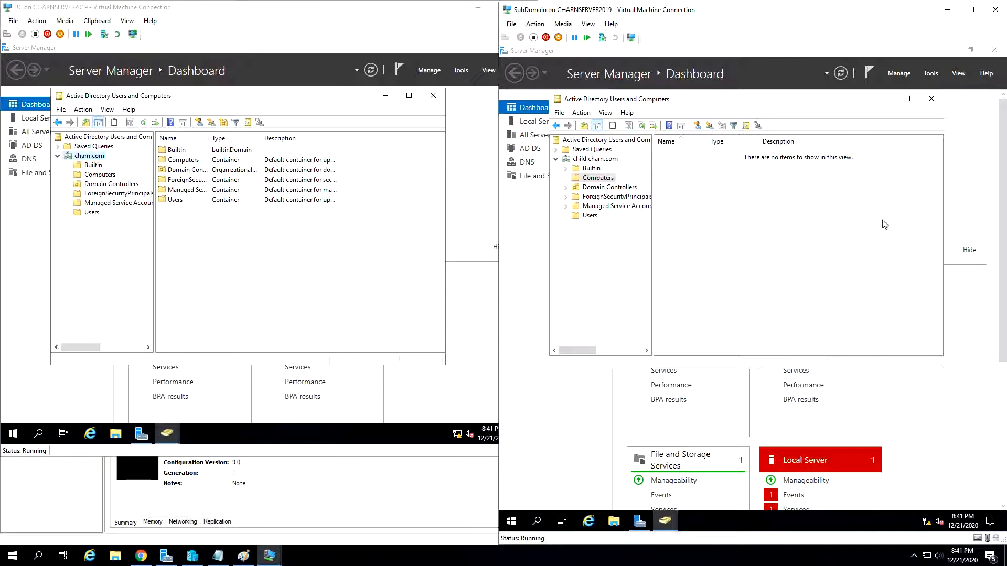
pyautogui.click(617, 162)
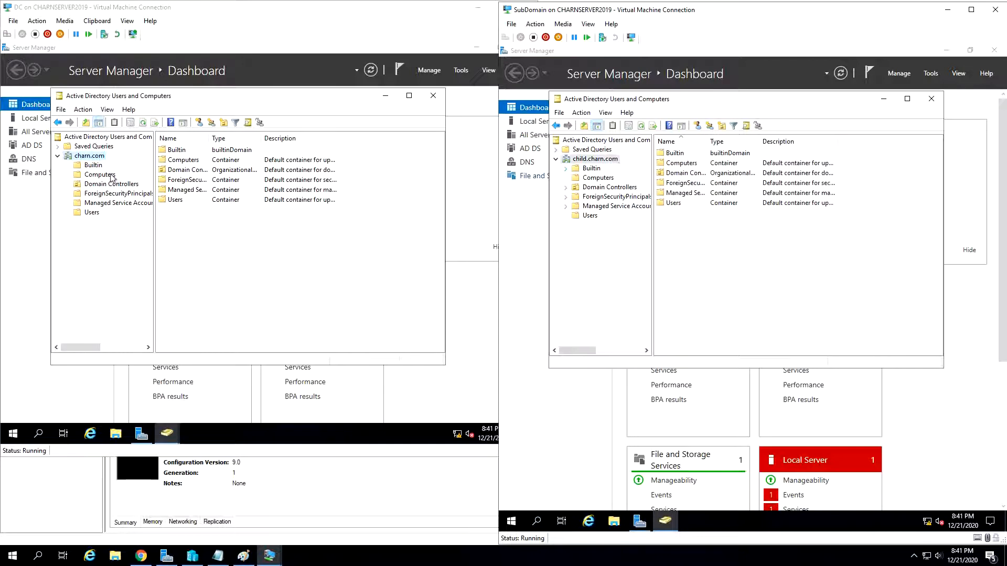
pyautogui.click(89, 158)
pyautogui.click(563, 160)
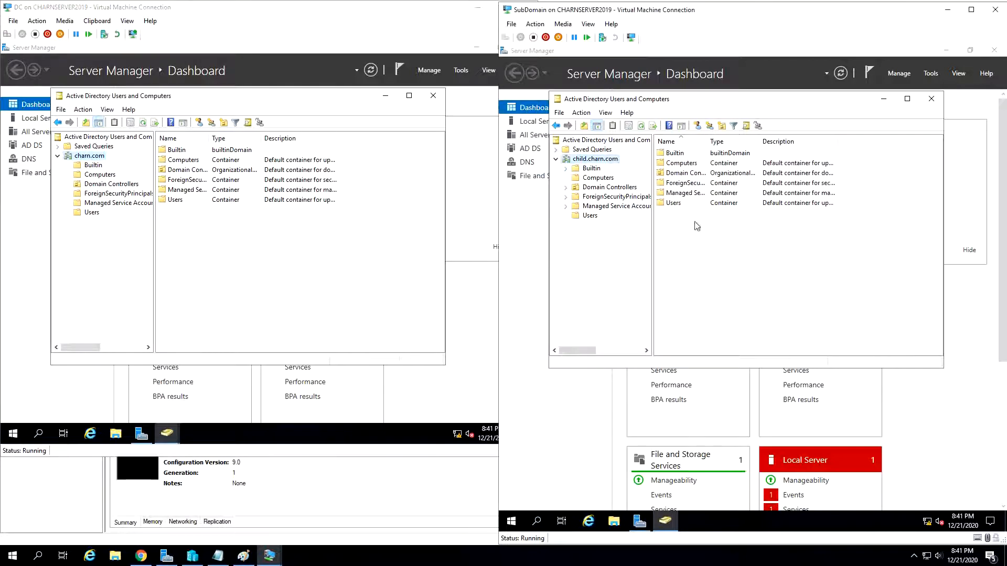